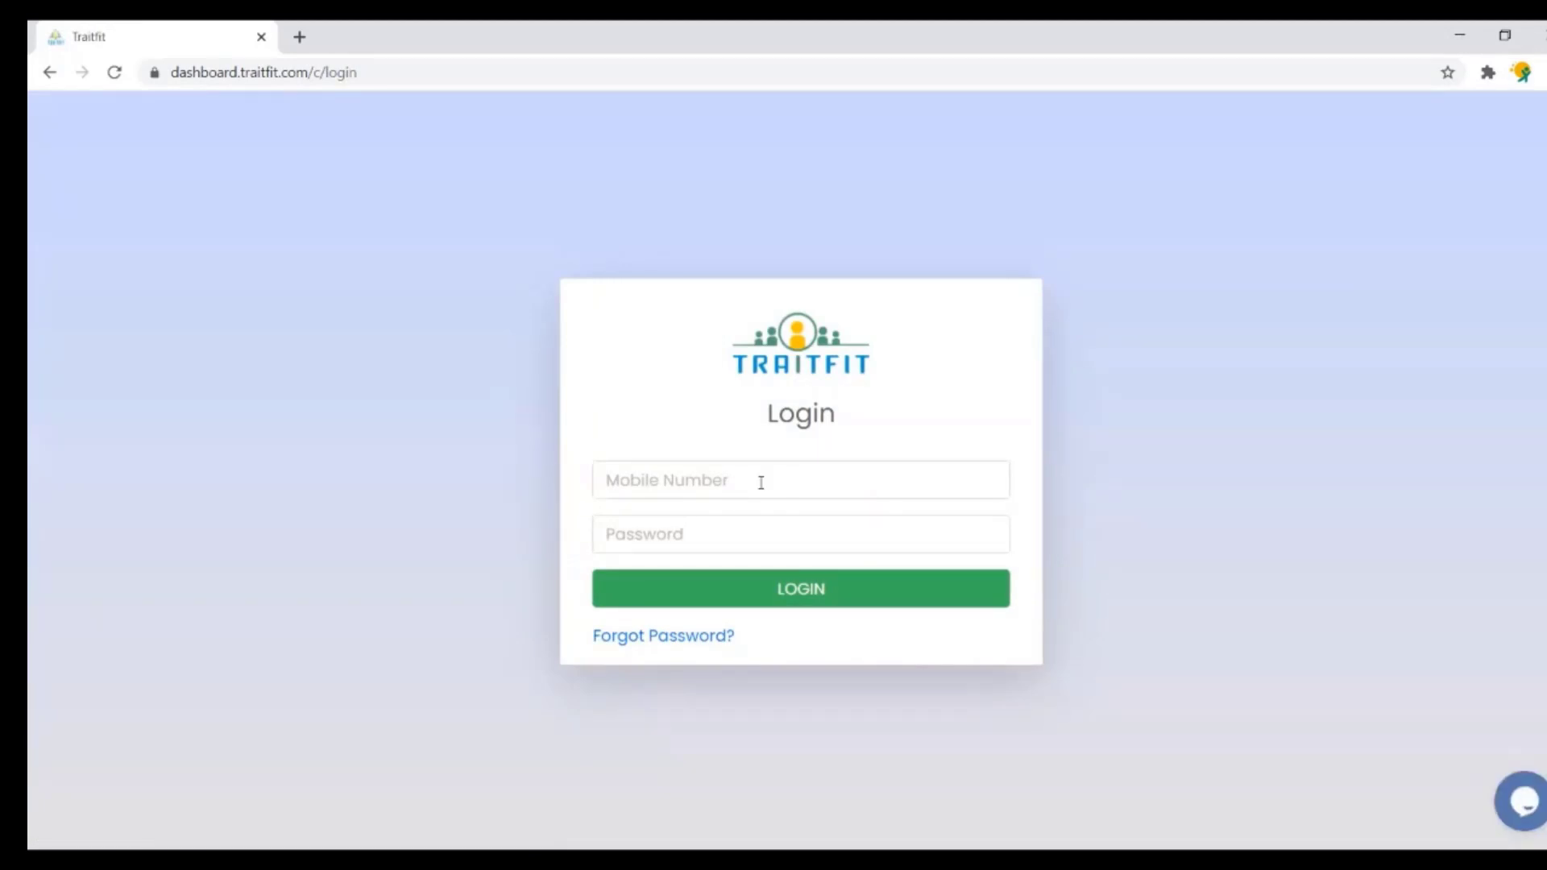
- Log in to the Traitfit company dashboard with the account's mobile number and password
{"action": "left_click", "coordinate": [761, 483]}
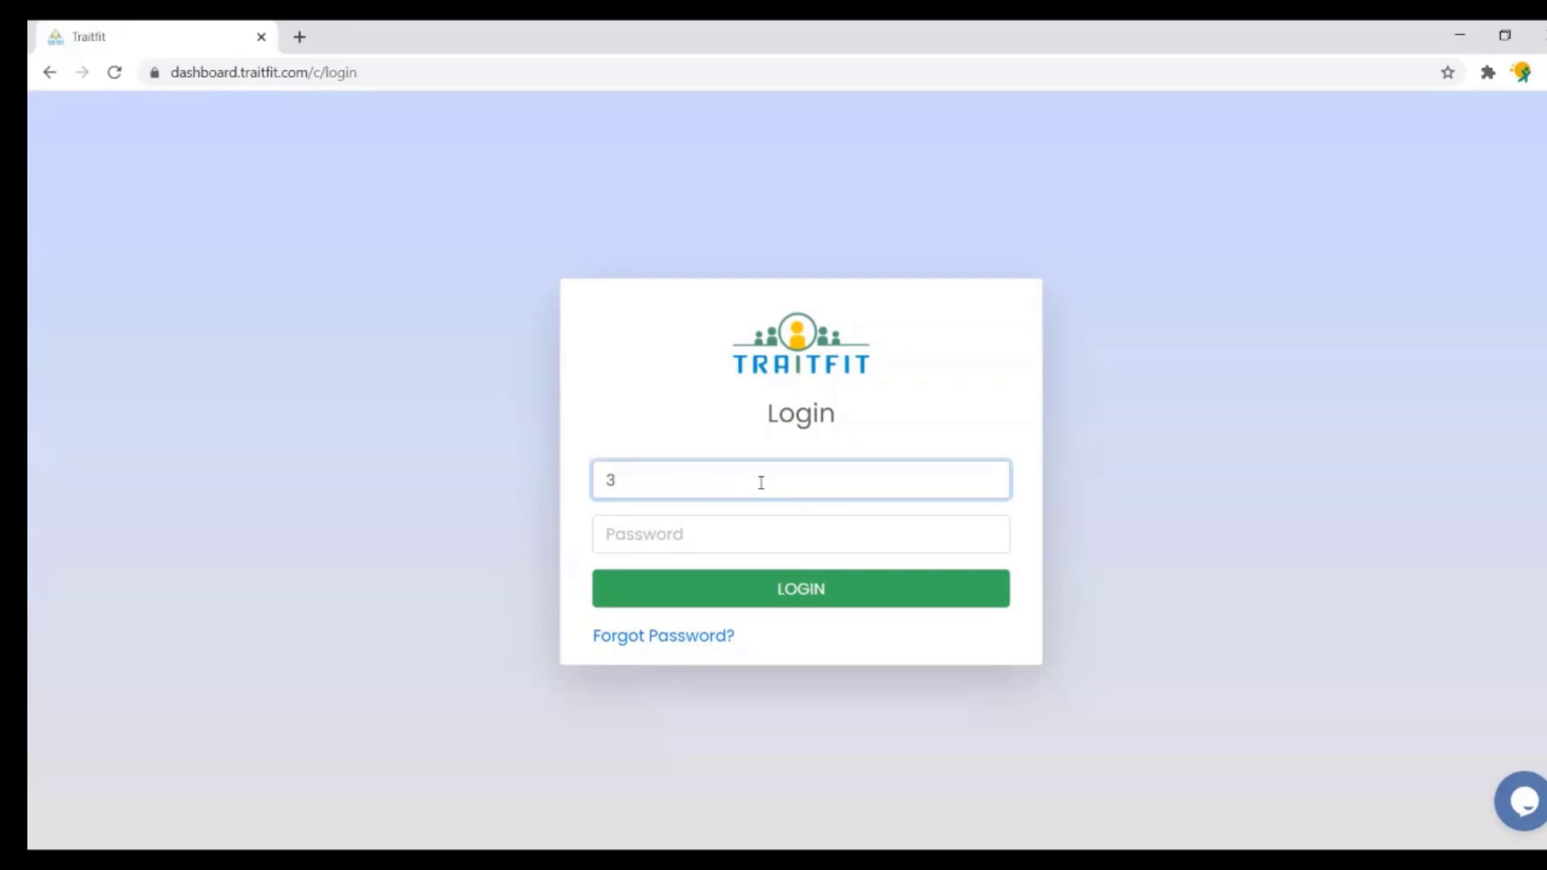
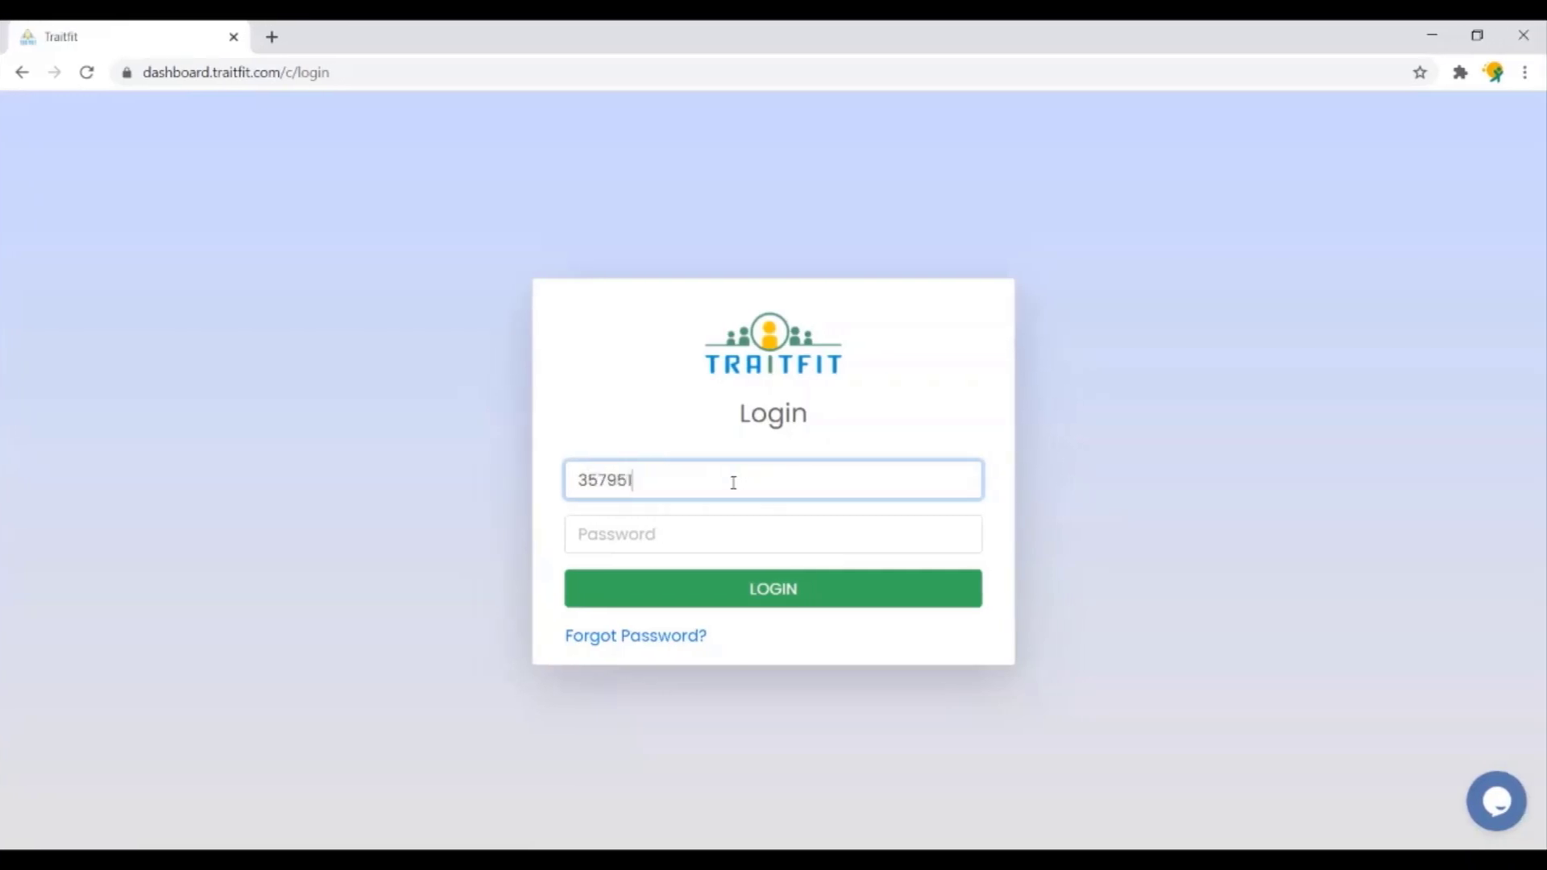
{"action": "left_click", "coordinate": [750, 548]}
{"action": "type", "text": "•••"}
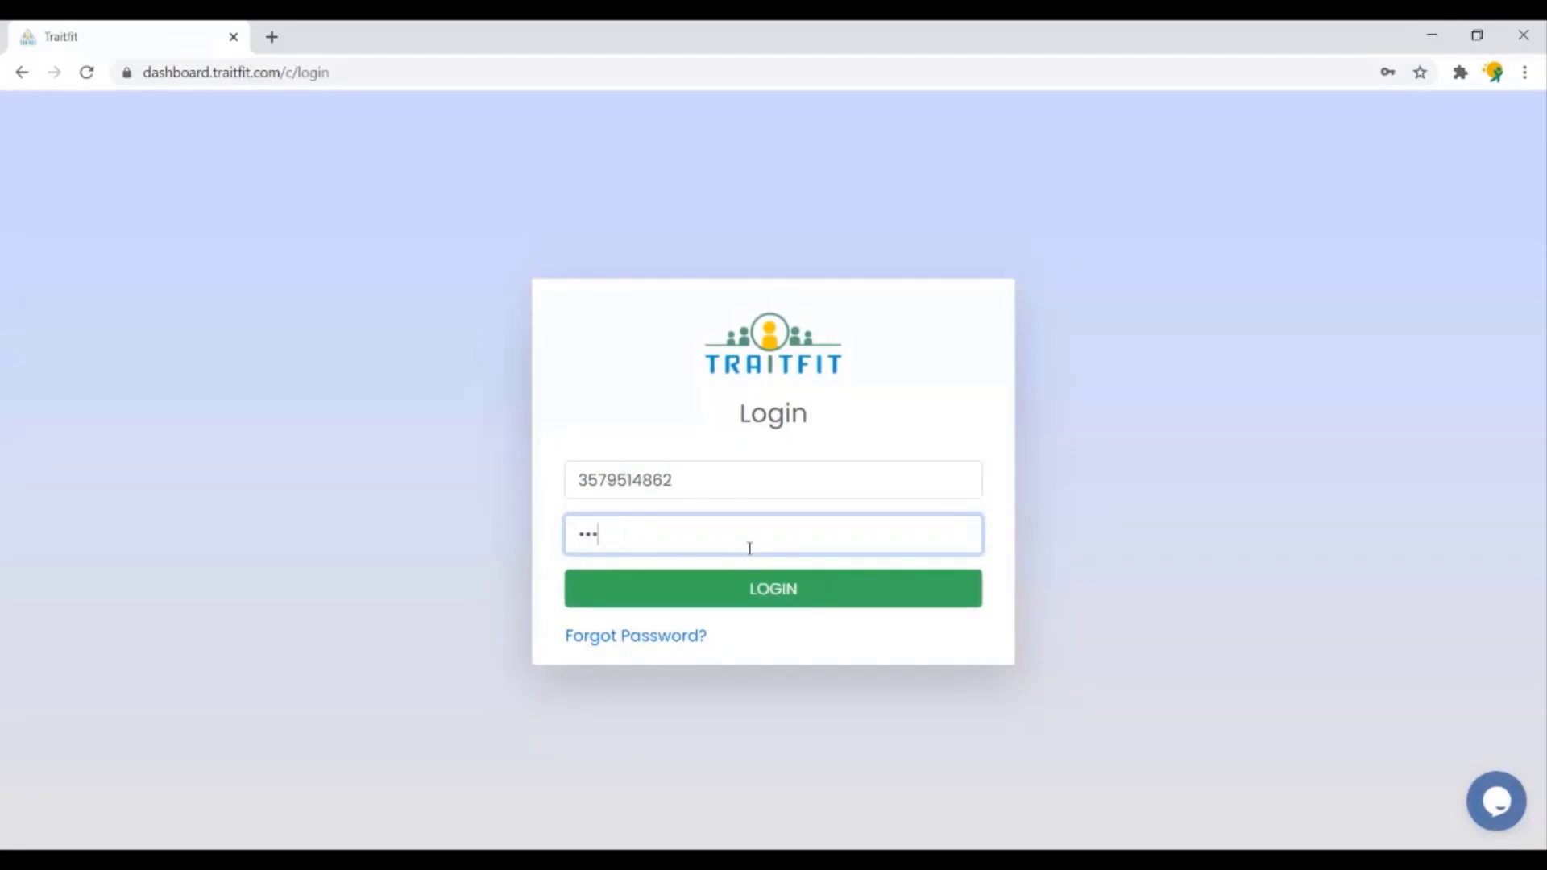
{"action": "type", "text": "••••••••"}
{"action": "left_click", "coordinate": [771, 602]}
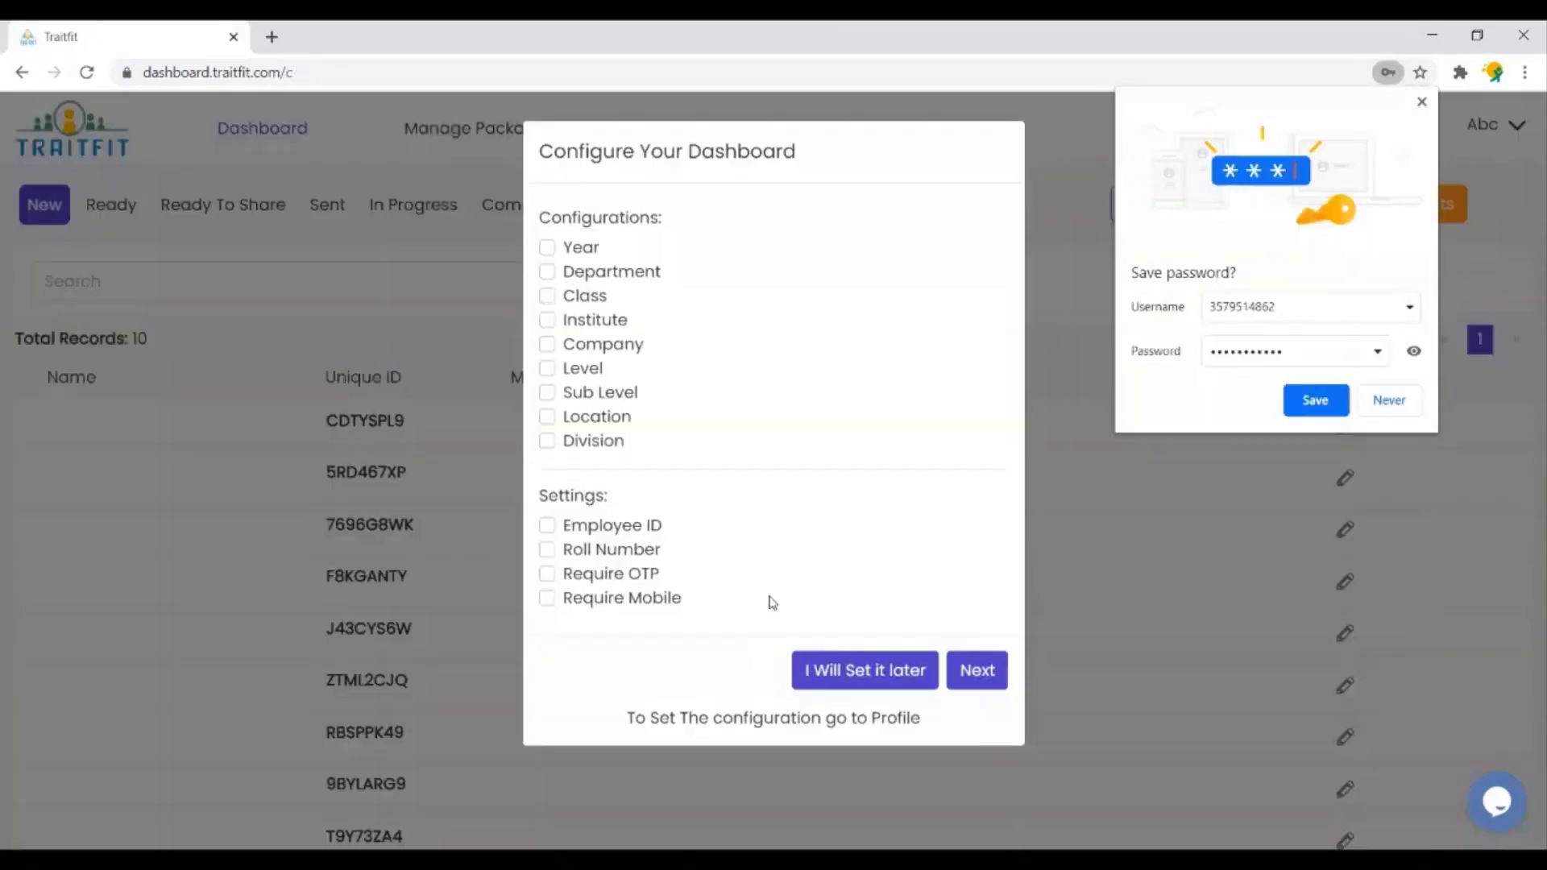
- Decline Chrome's password saving, enable the Company configuration, and save it with value Xyz
{"action": "left_click", "coordinate": [1390, 401]}
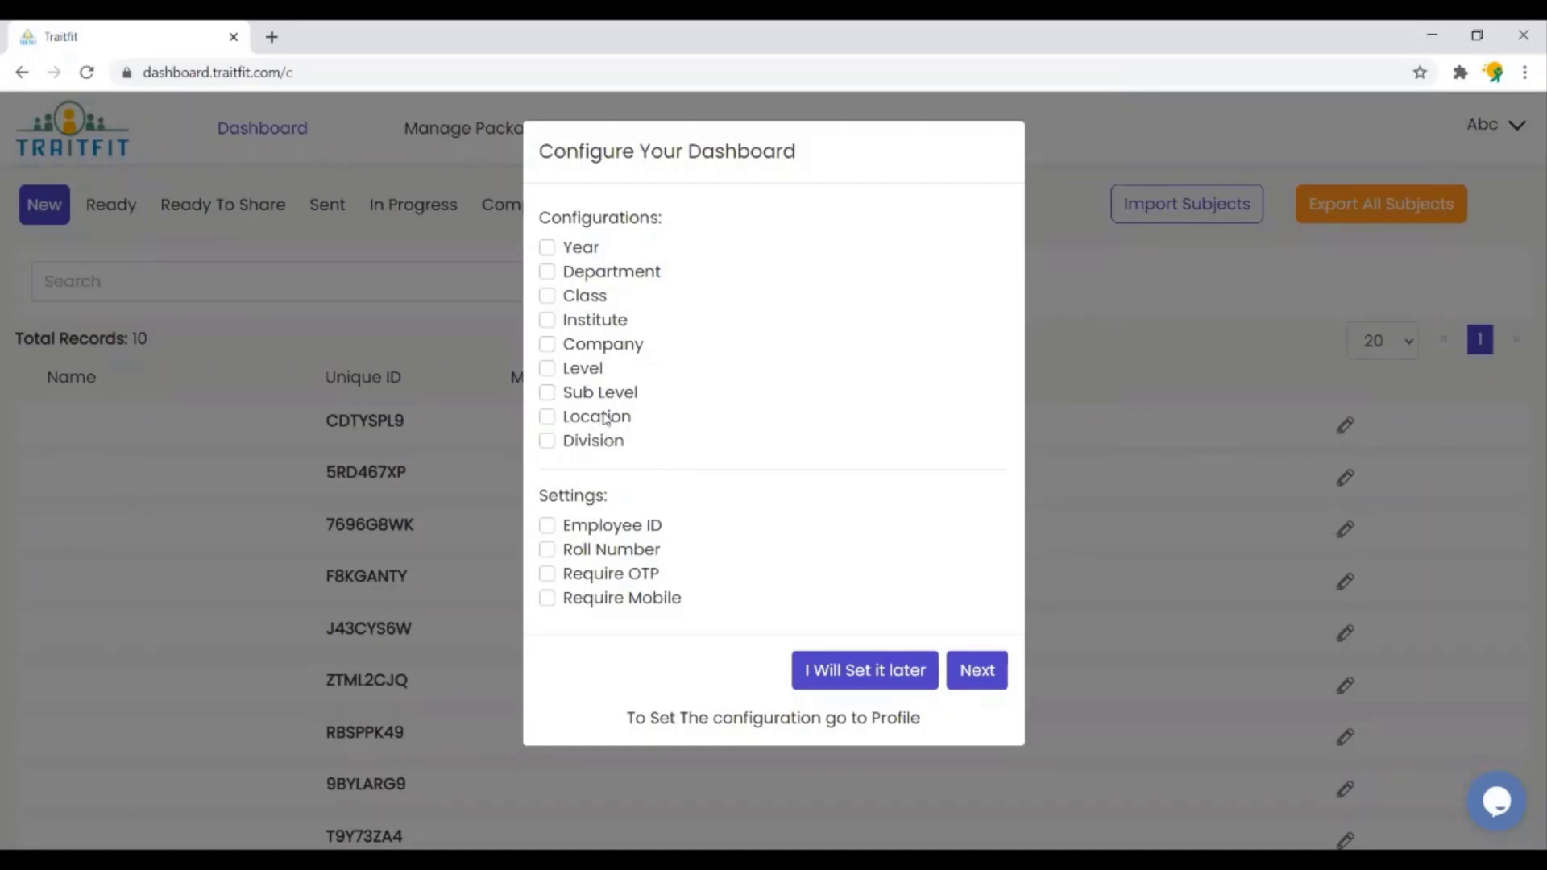
{"action": "left_click", "coordinate": [610, 344]}
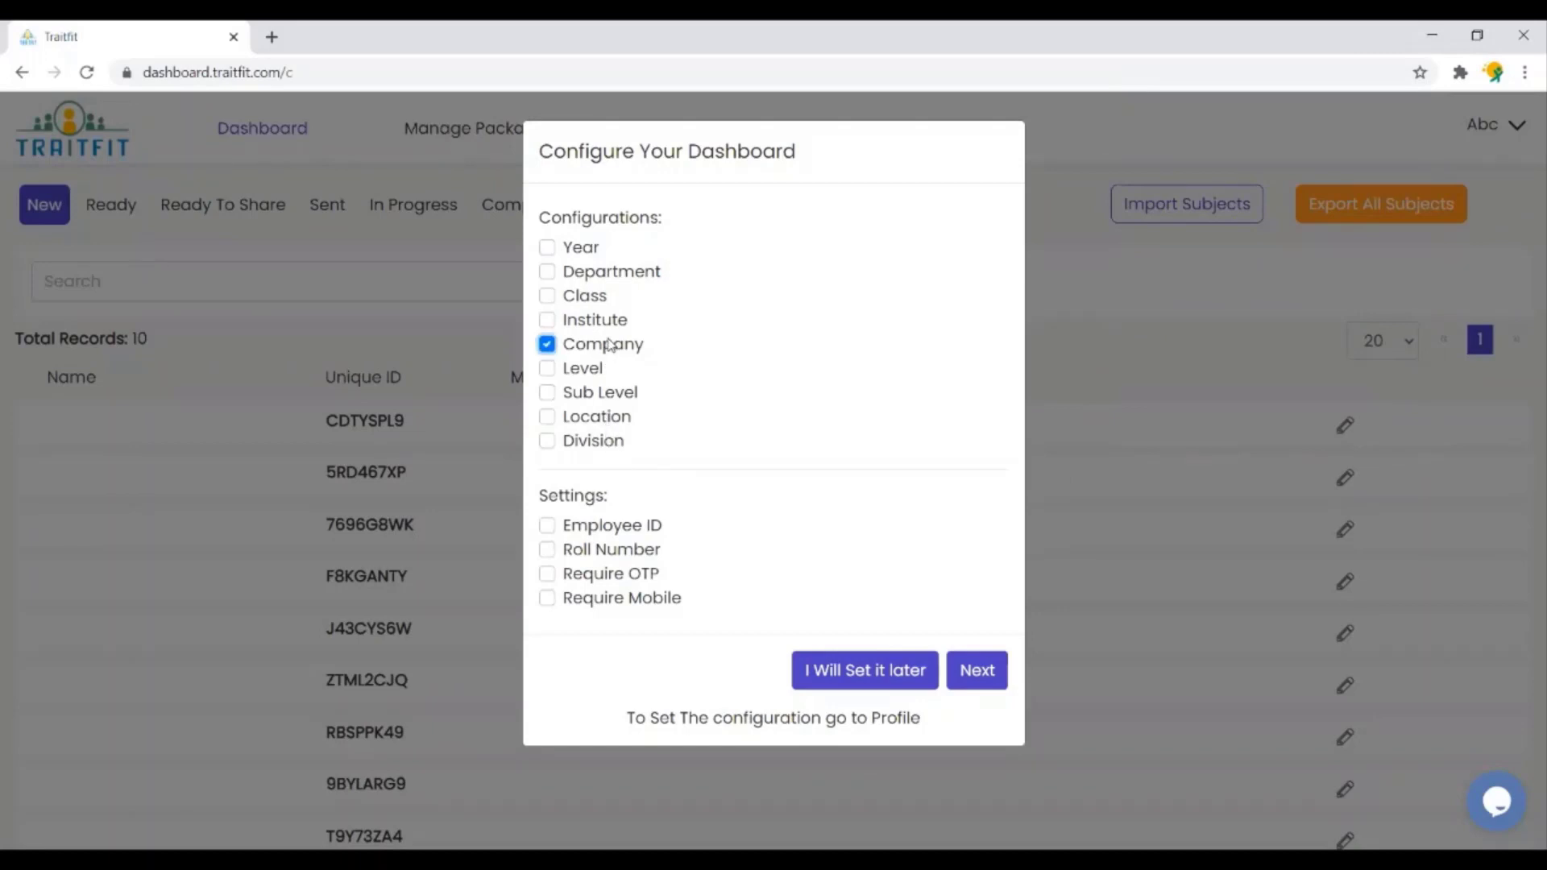
{"action": "left_click", "coordinate": [977, 673]}
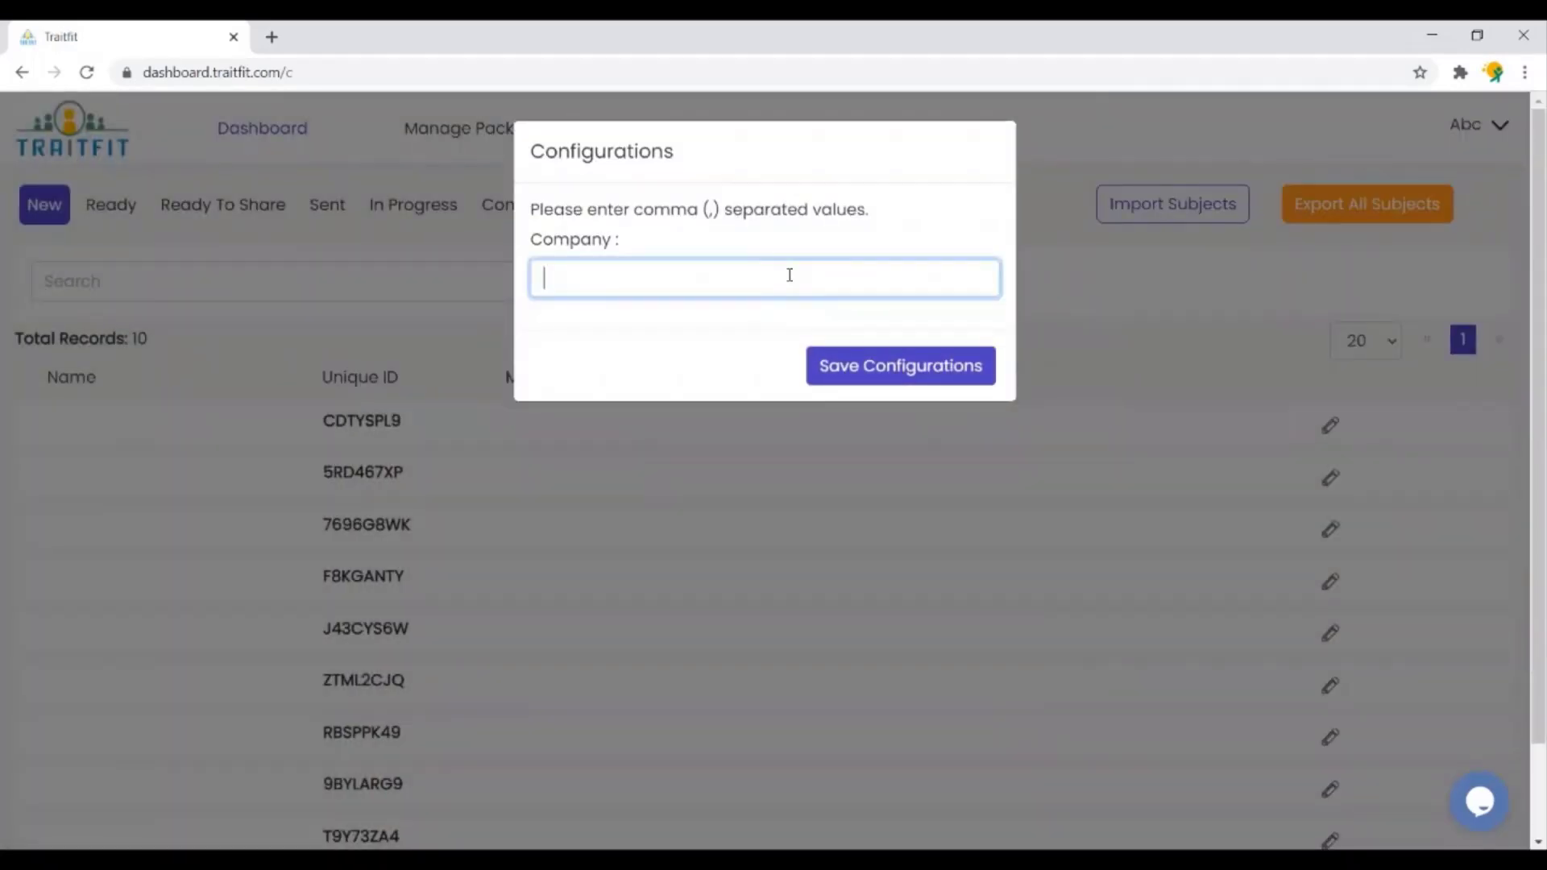
{"action": "type", "text": "Xyz"}
{"action": "left_click", "coordinate": [887, 380]}
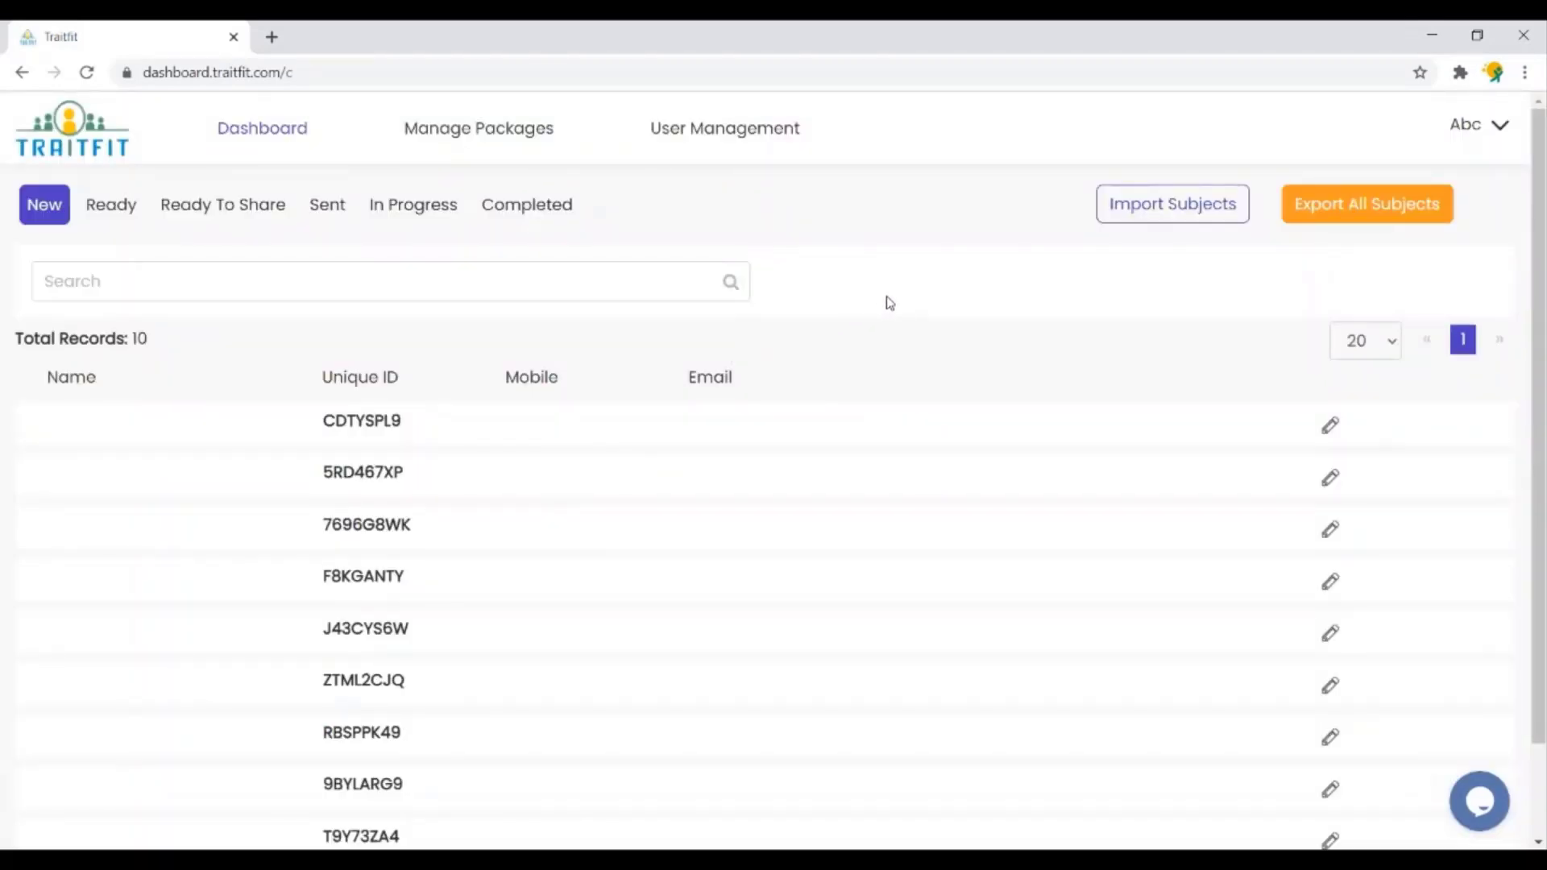
- Open My Profile from the Abc menu in edit mode and start a logo upload
{"action": "left_click", "coordinate": [1482, 123]}
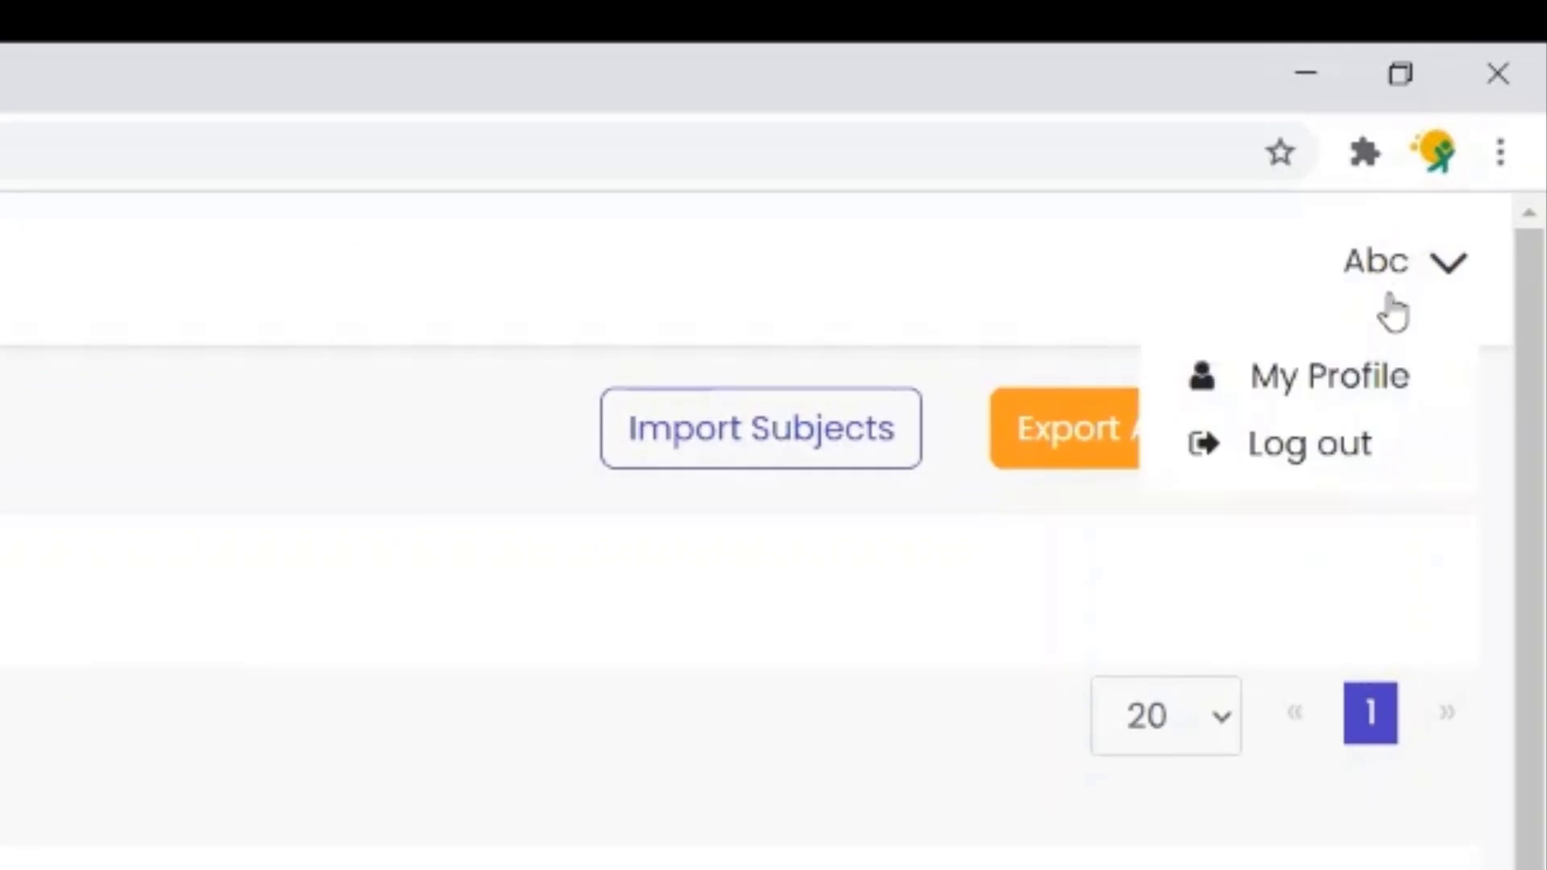
{"action": "left_click", "coordinate": [1347, 377]}
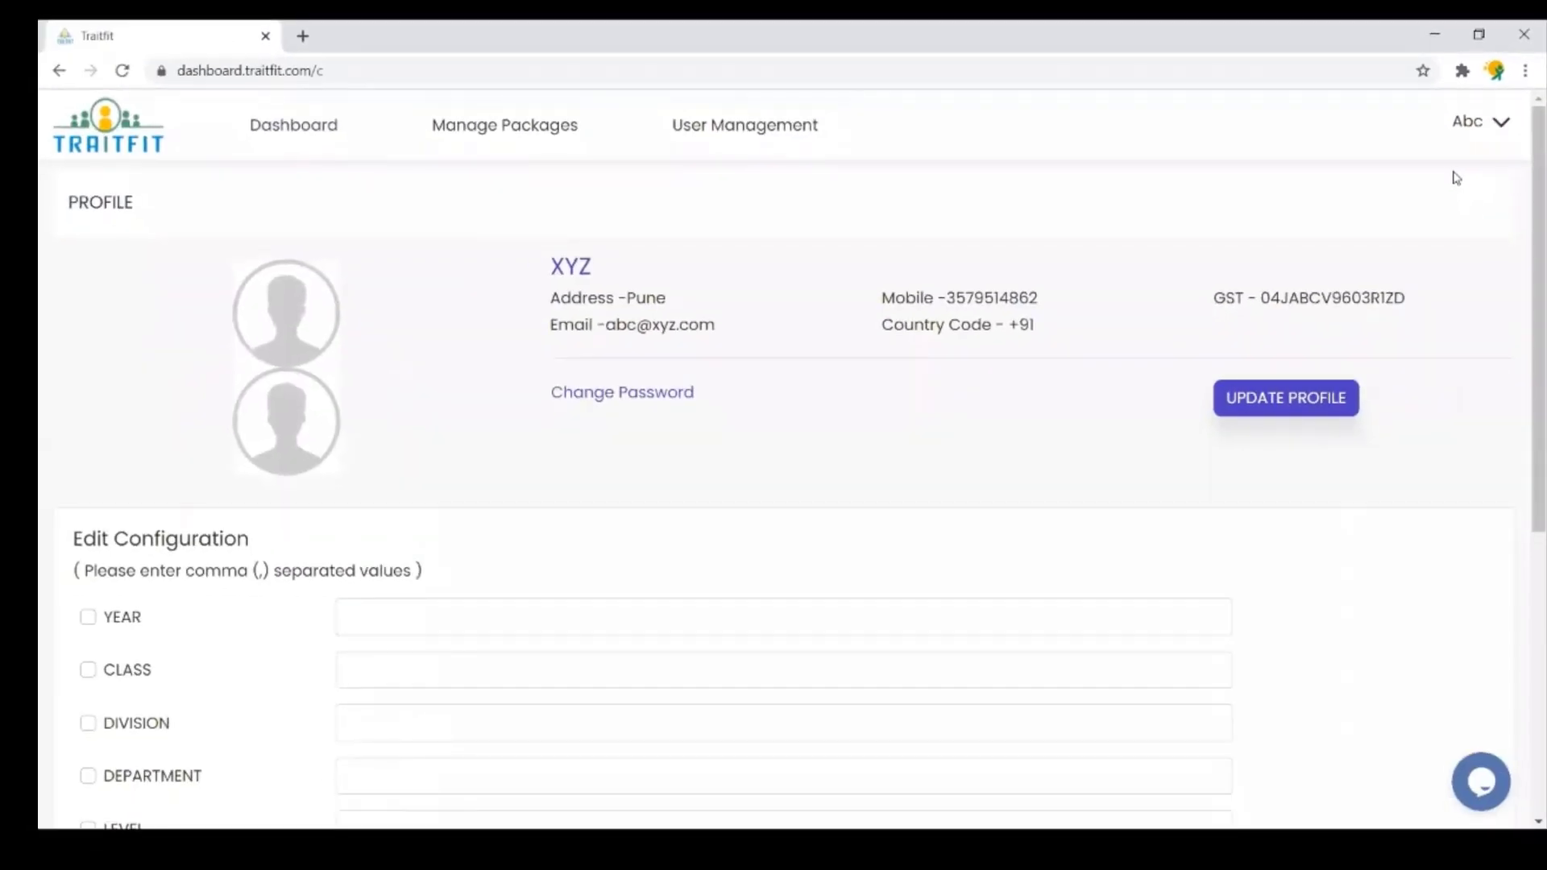
{"action": "left_click", "coordinate": [1319, 413]}
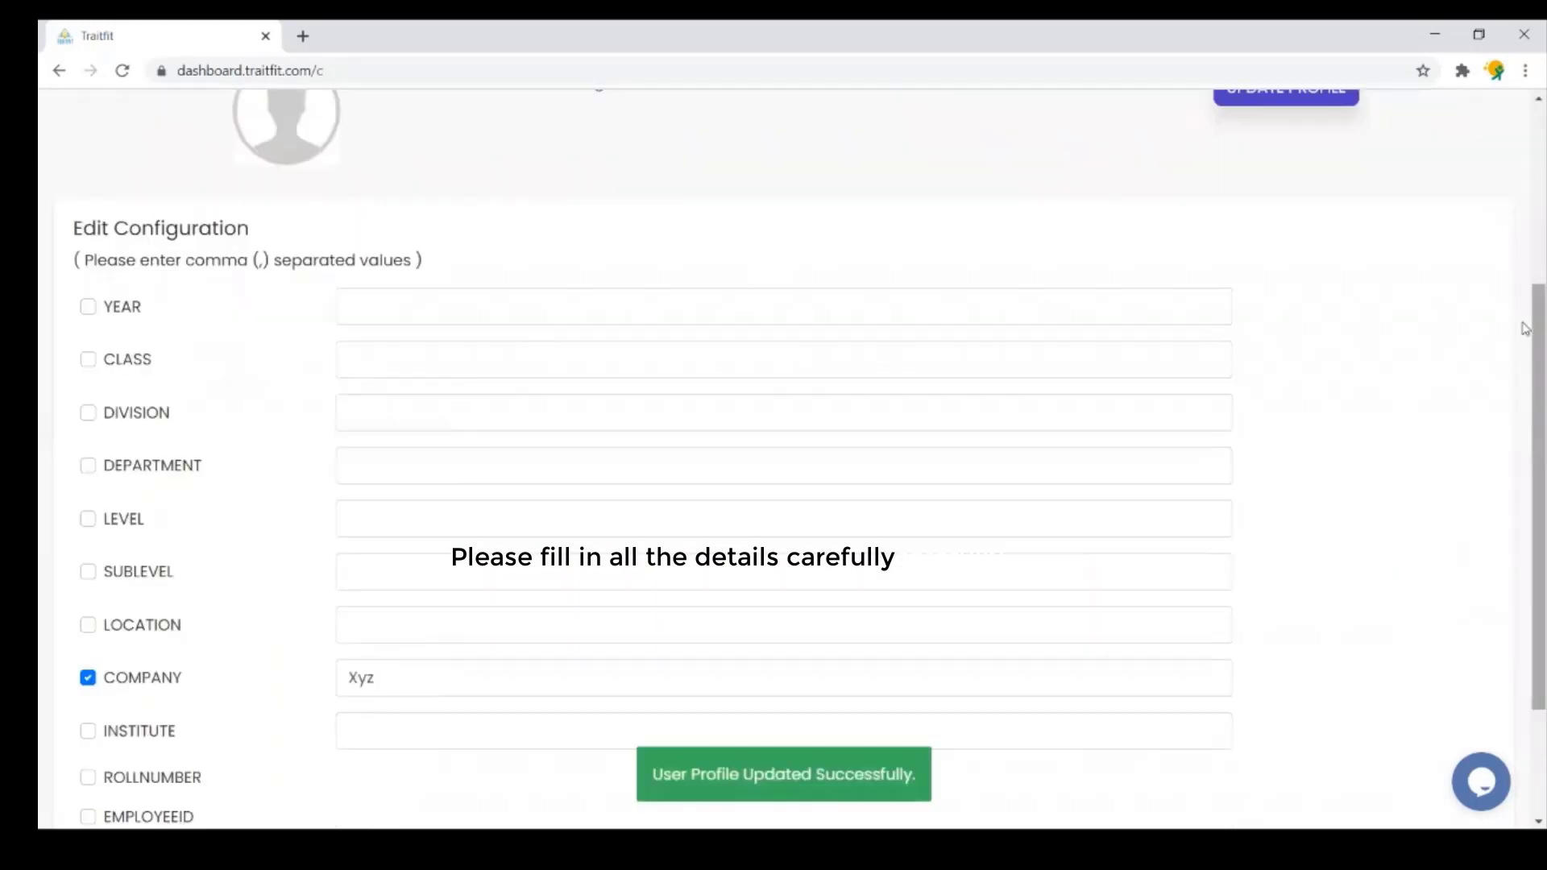
{"action": "scroll", "coordinate": [1525, 115], "scroll_direction": "up", "scroll_amount": 4}
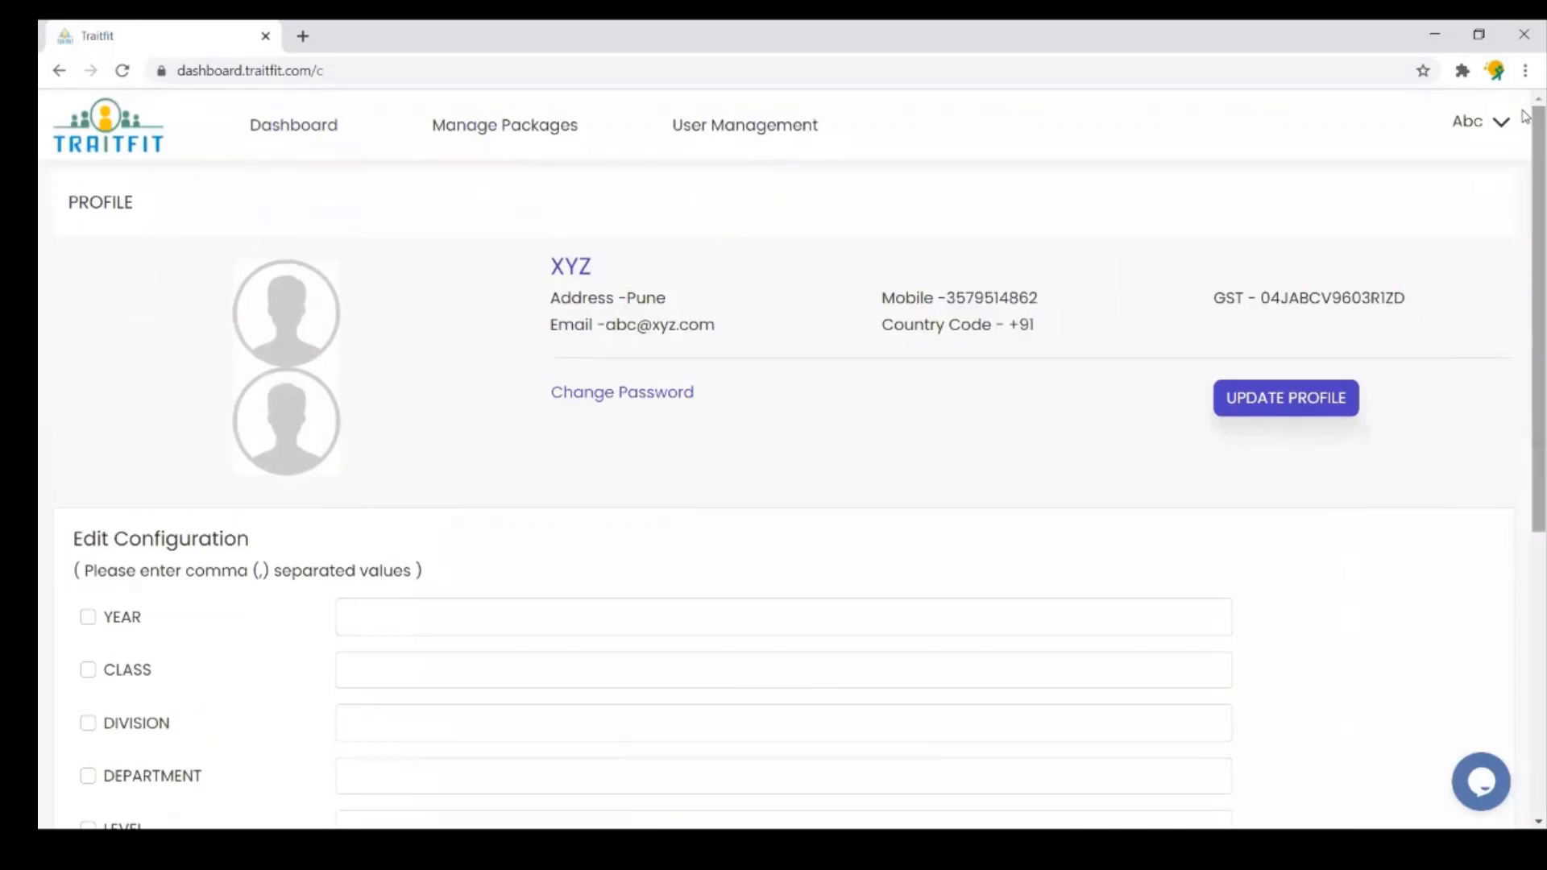
{"action": "left_click", "coordinate": [1265, 393]}
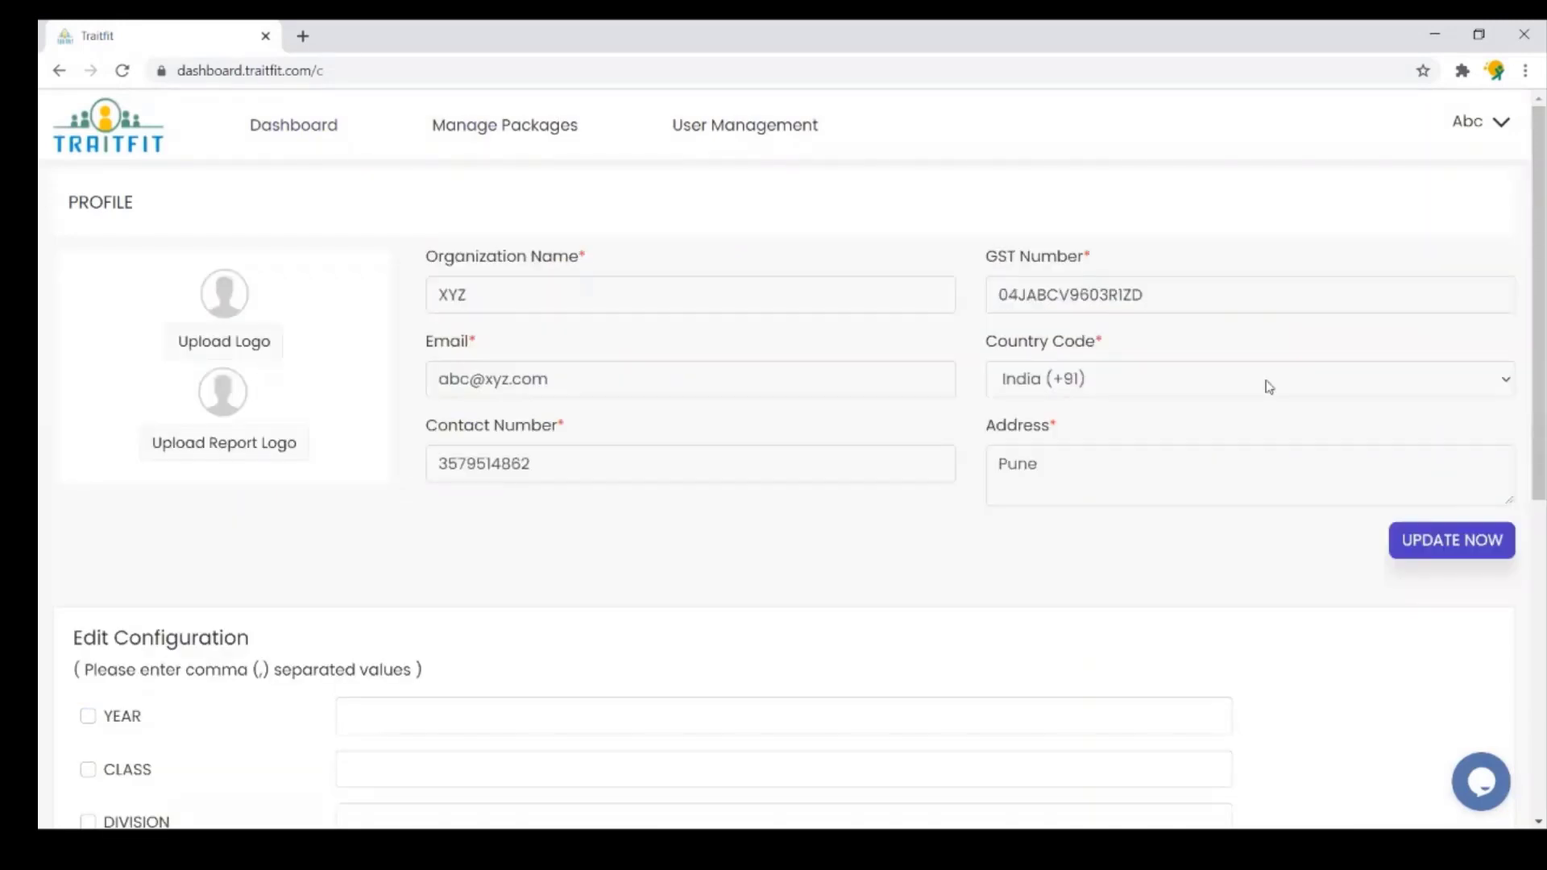
{"action": "left_click", "coordinate": [256, 348]}
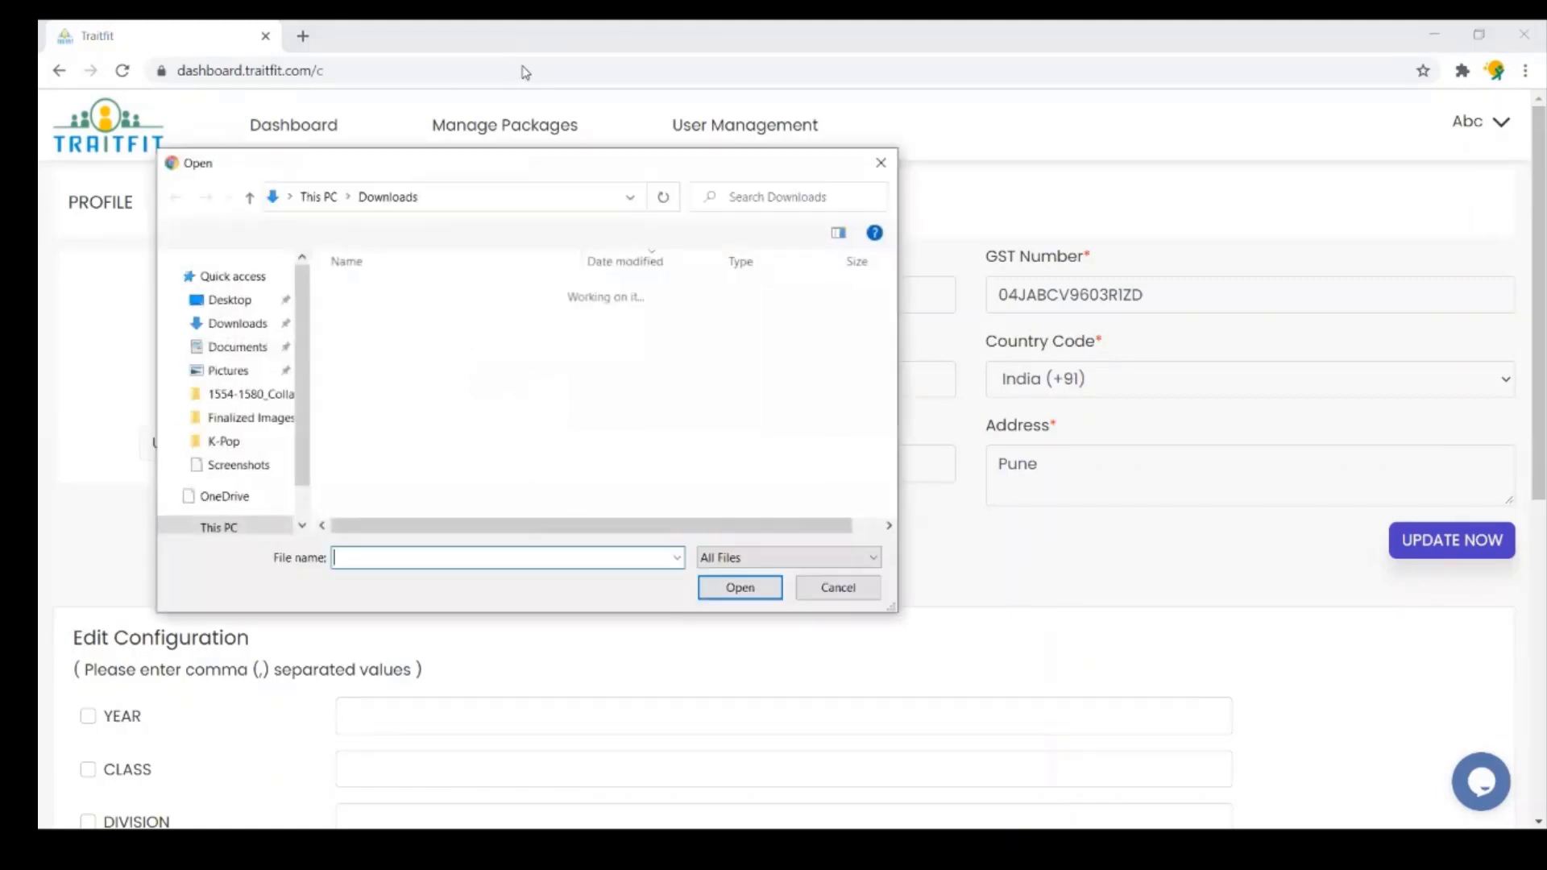
- Cancel the logo upload, save the profile with UPDATE NOW, and check COMPANY shows Xyz
{"action": "left_click", "coordinate": [881, 162]}
{"action": "scroll", "coordinate": [1525, 303], "scroll_direction": "down", "scroll_amount": 4}
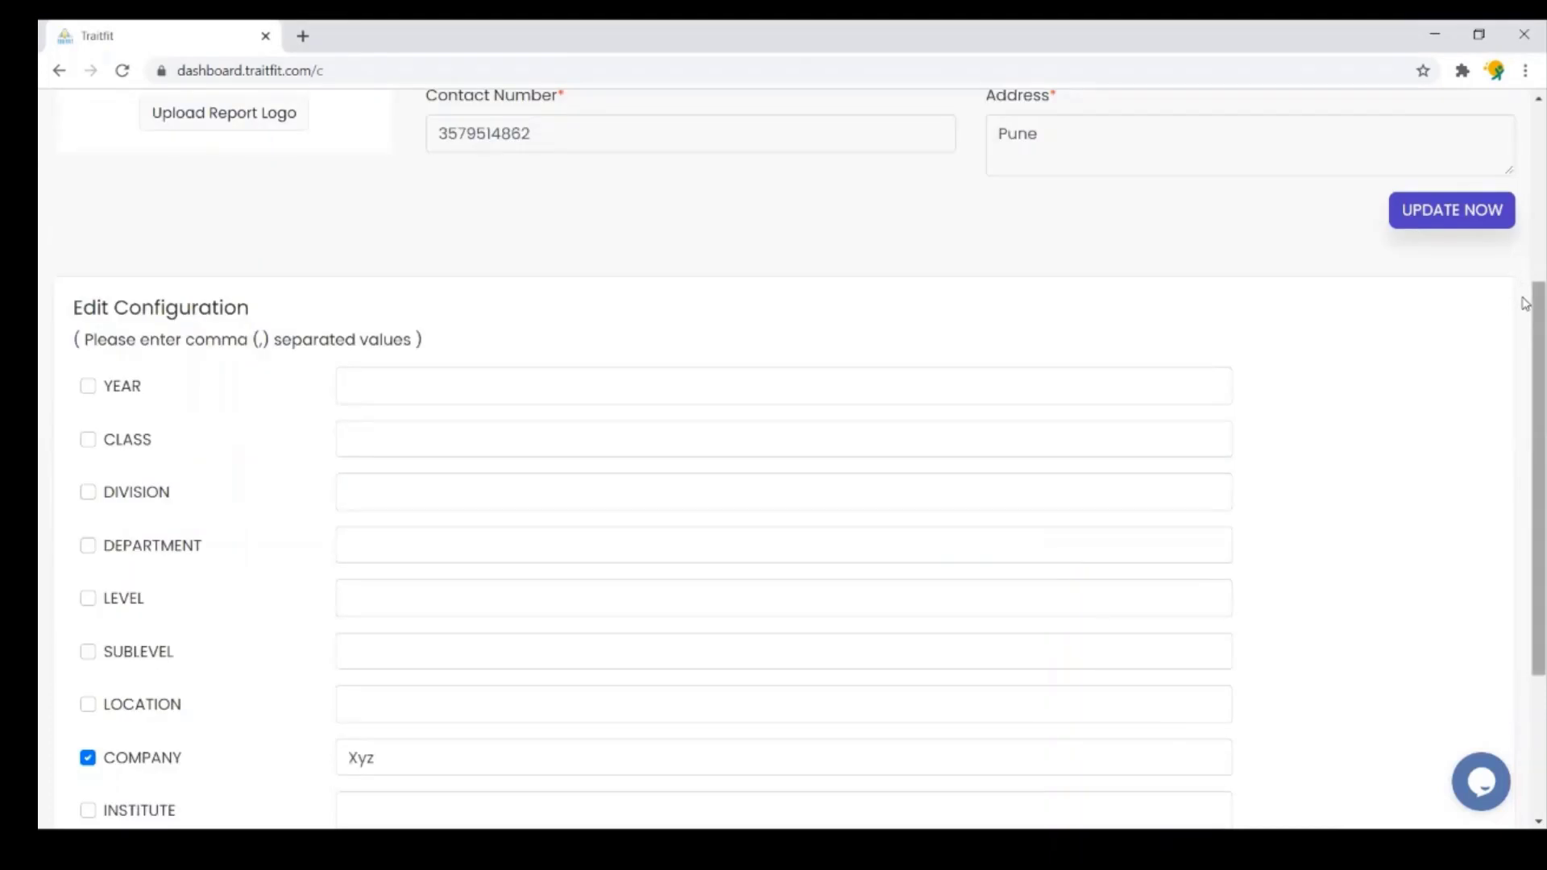
{"action": "left_click", "coordinate": [1468, 211]}
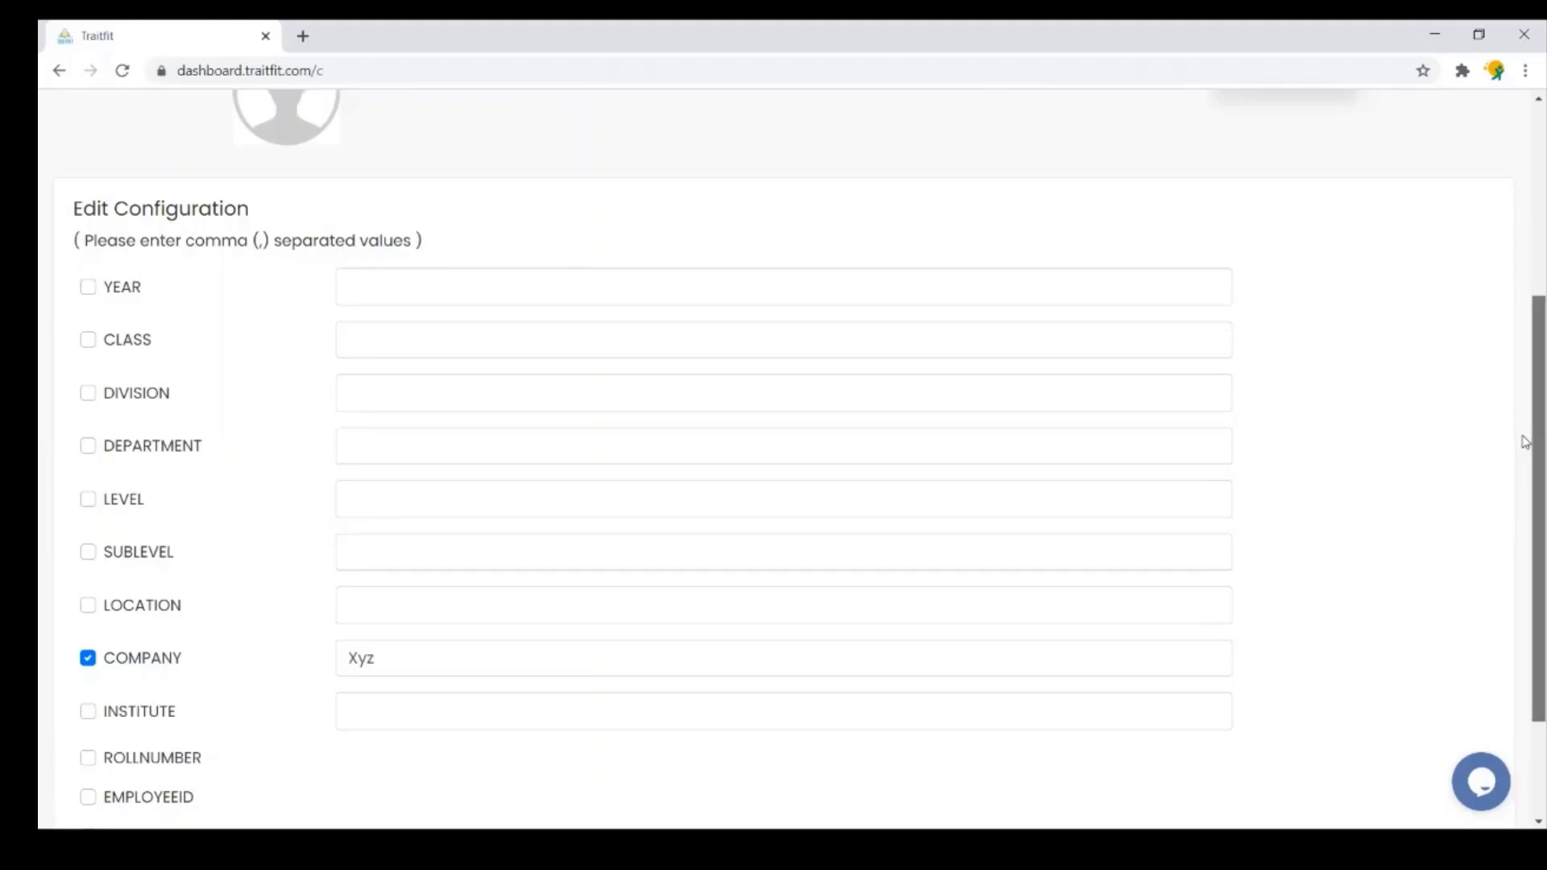
{"action": "scroll", "coordinate": [1525, 468], "scroll_direction": "down", "scroll_amount": 1}
{"action": "scroll", "coordinate": [1525, 483], "scroll_direction": "down", "scroll_amount": 1}
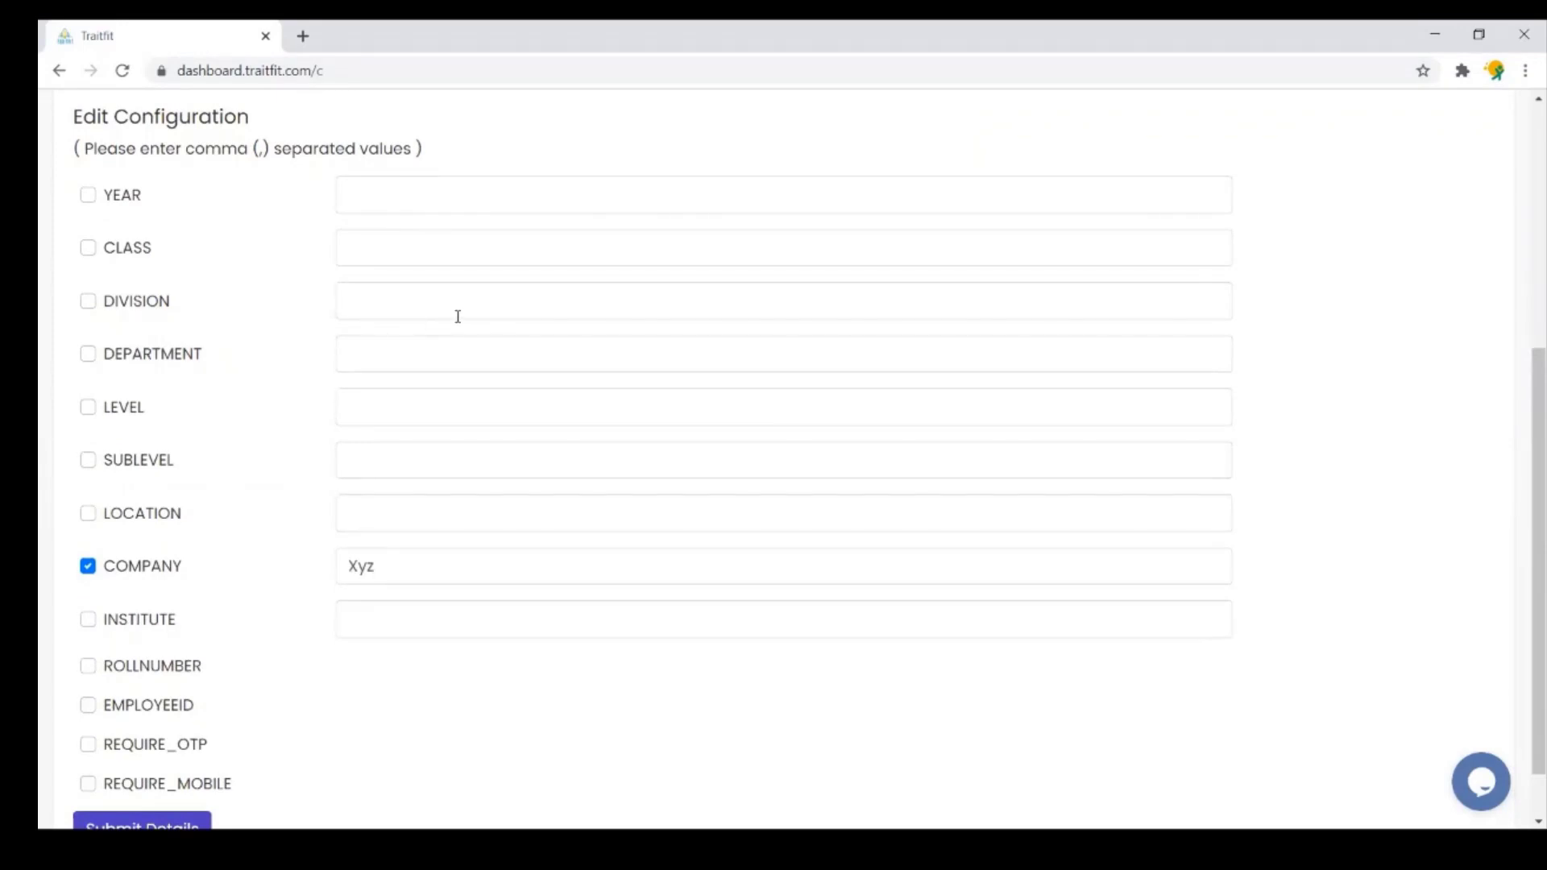
{"action": "left_click_drag", "start_coordinate": [1526, 511], "coordinate": [1526, 239]}
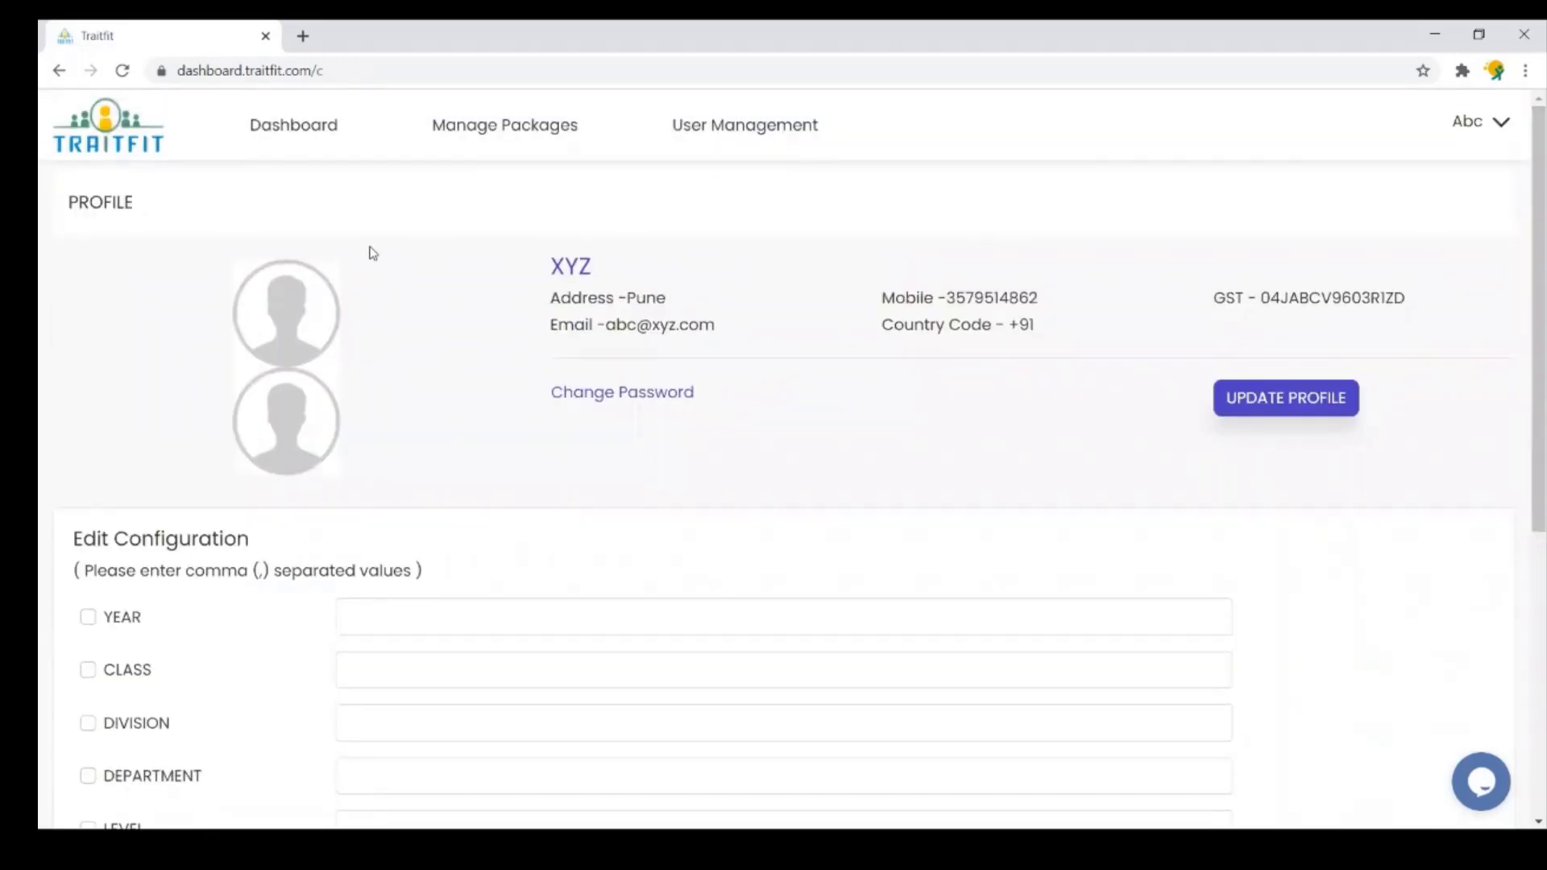
- Open the first subject for editing, name it 'sample', and accept the suggested e-mail
{"action": "left_click", "coordinate": [304, 131]}
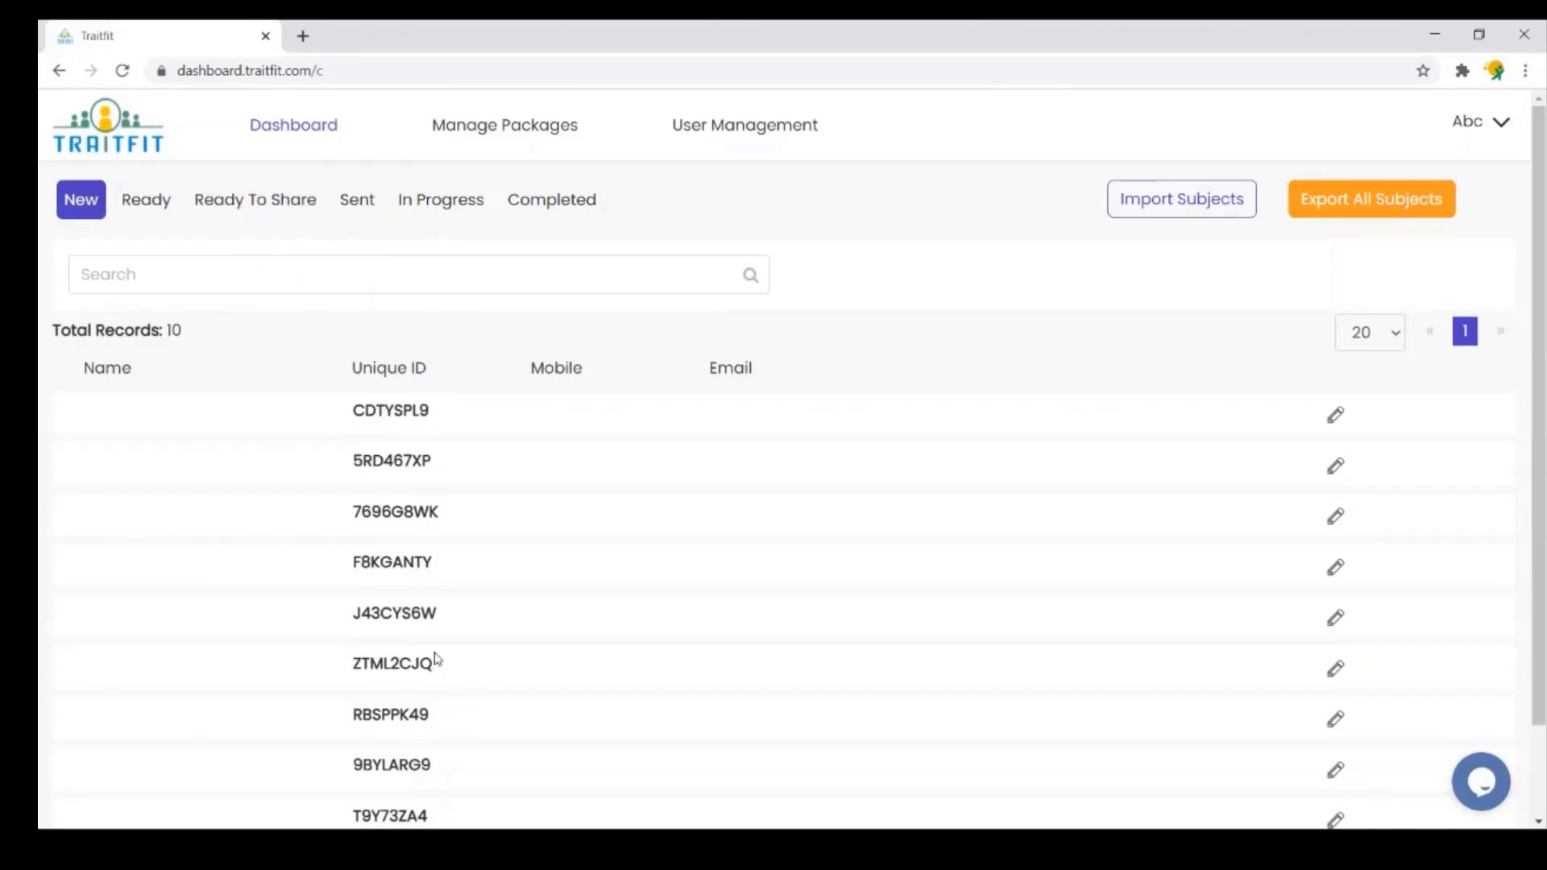
{"action": "left_click", "coordinate": [1334, 419]}
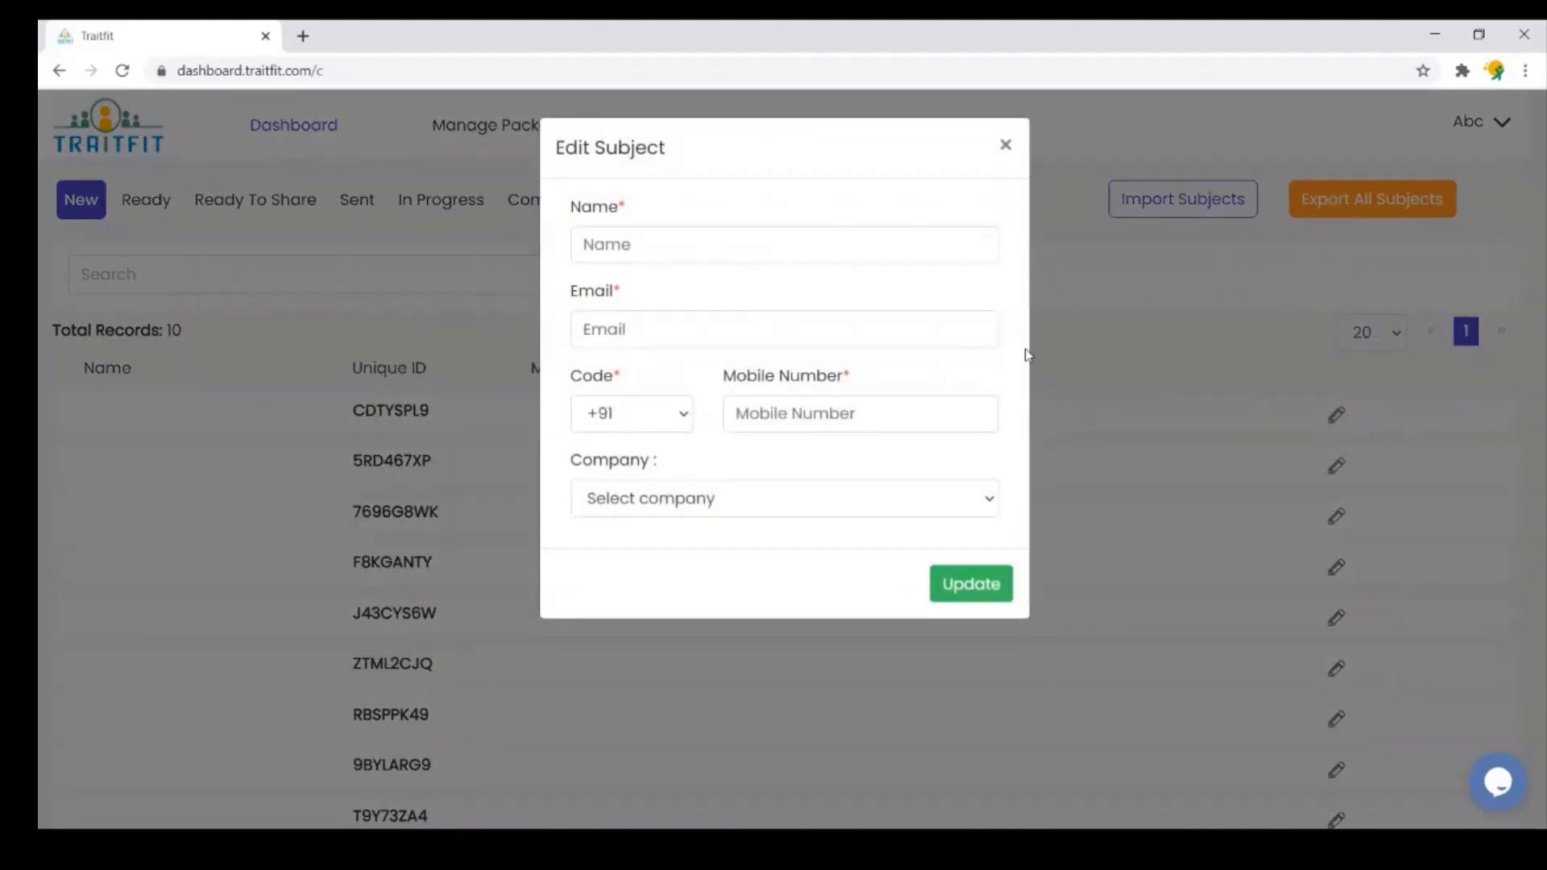
{"action": "left_click", "coordinate": [789, 238]}
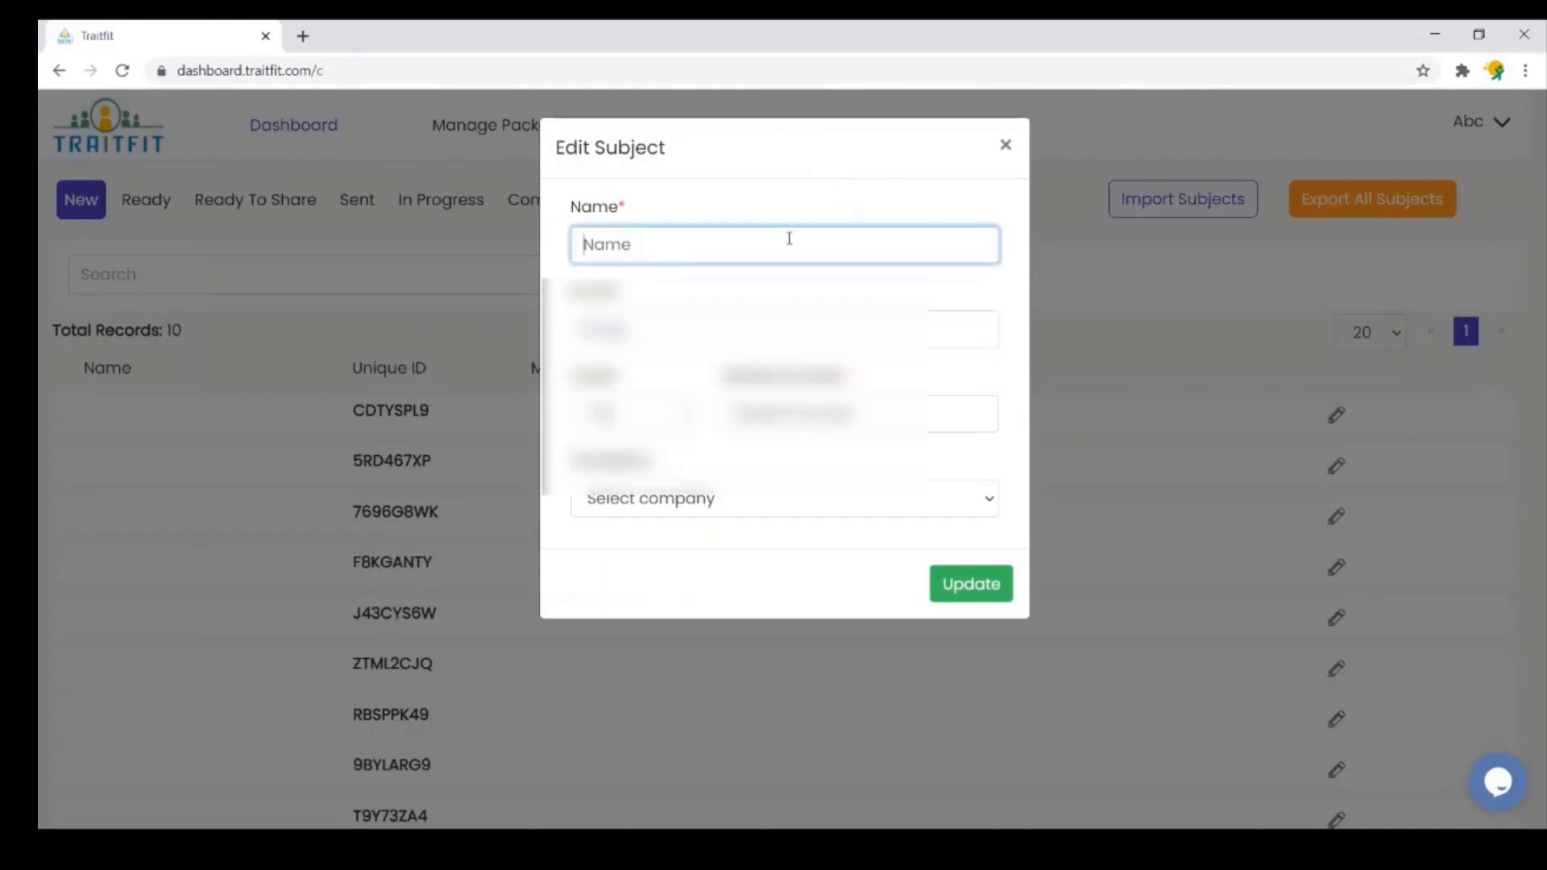
{"action": "type", "text": "sample"}
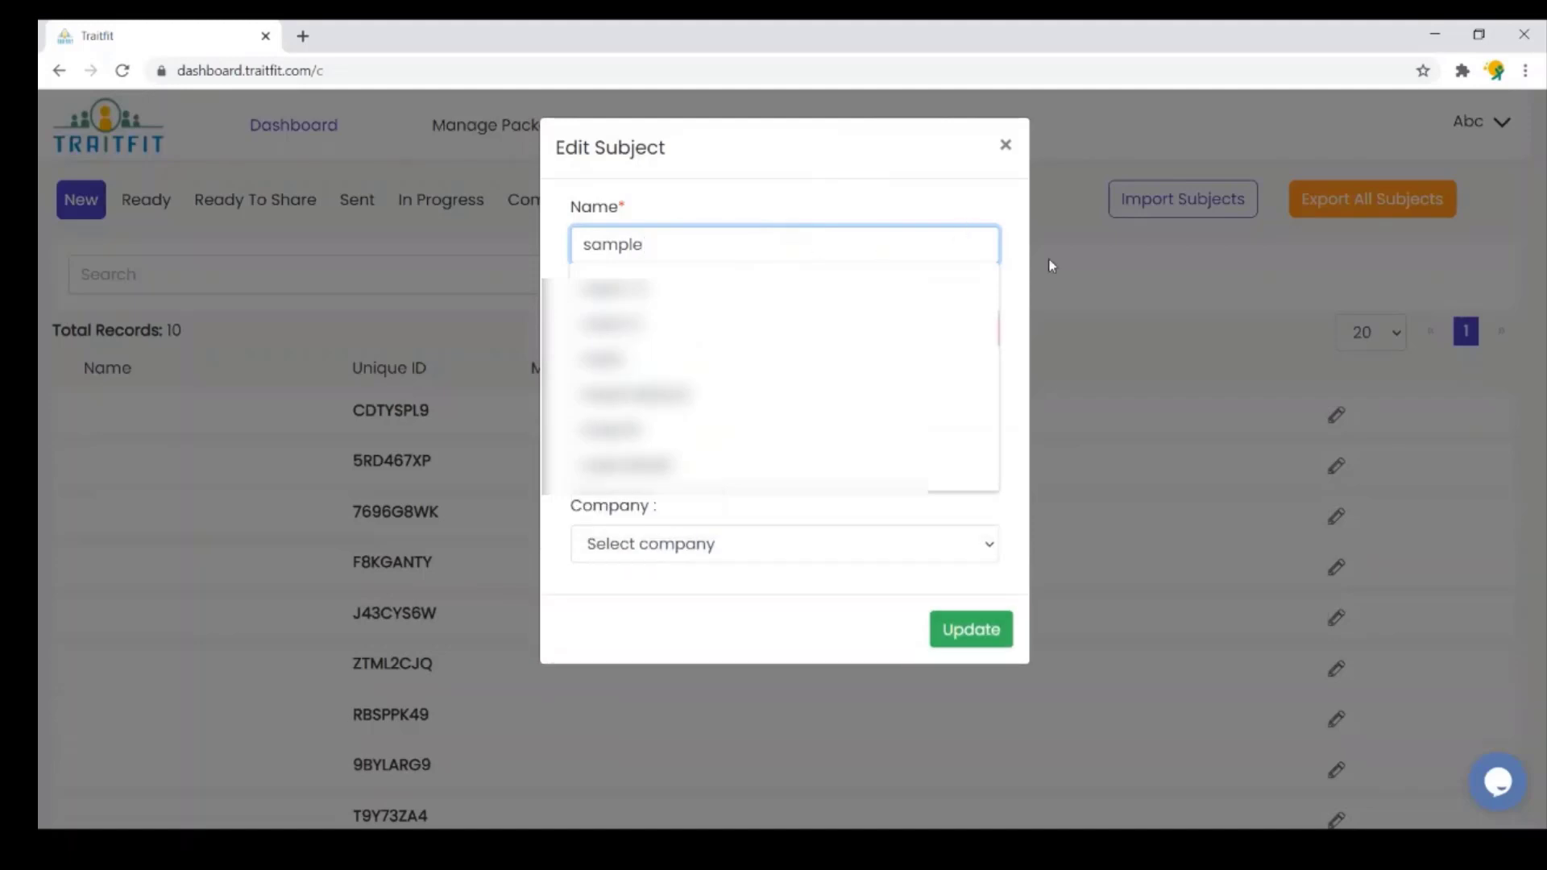
{"action": "left_click", "coordinate": [875, 337]}
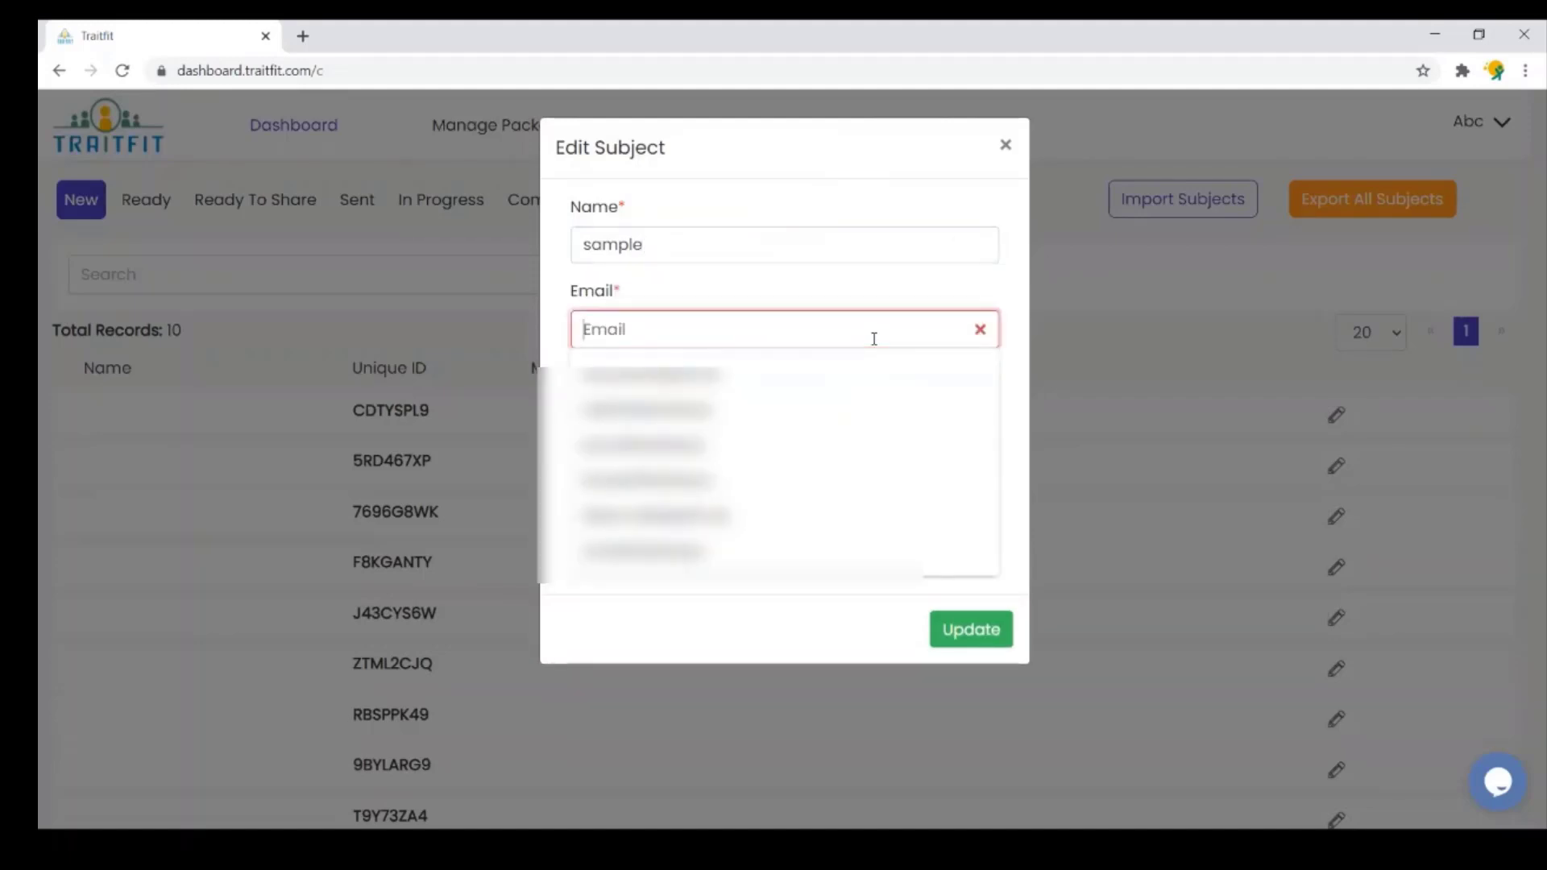
{"action": "type", "text": "abc@xyz.com"}
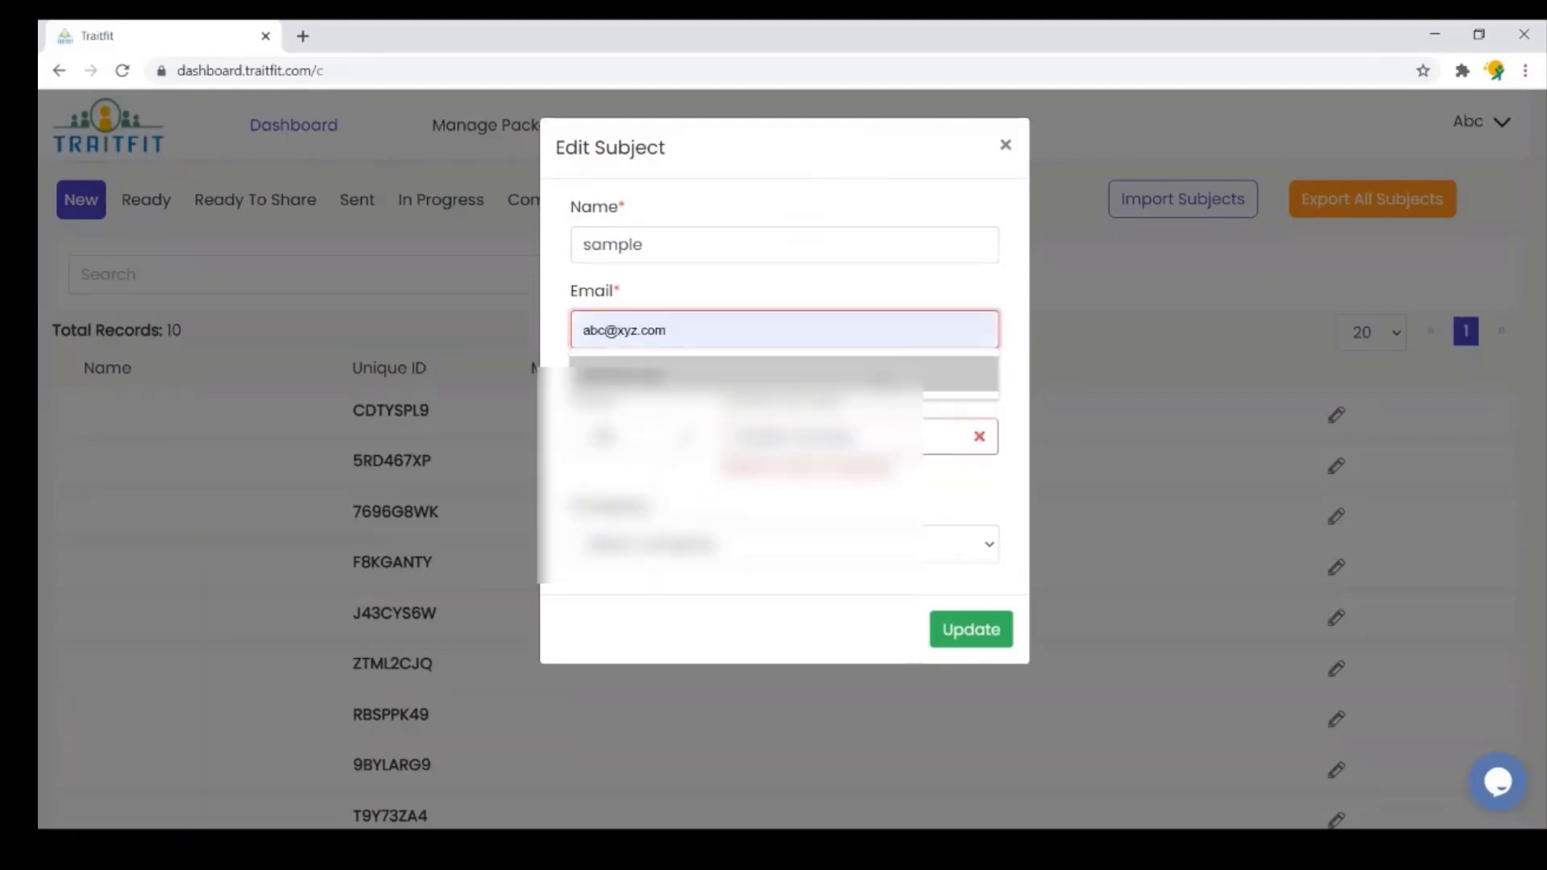
{"action": "left_click", "coordinate": [880, 378]}
- Enter the subject's mobile number, set its company to Xyz, and save the subject
{"action": "left_click", "coordinate": [863, 425]}
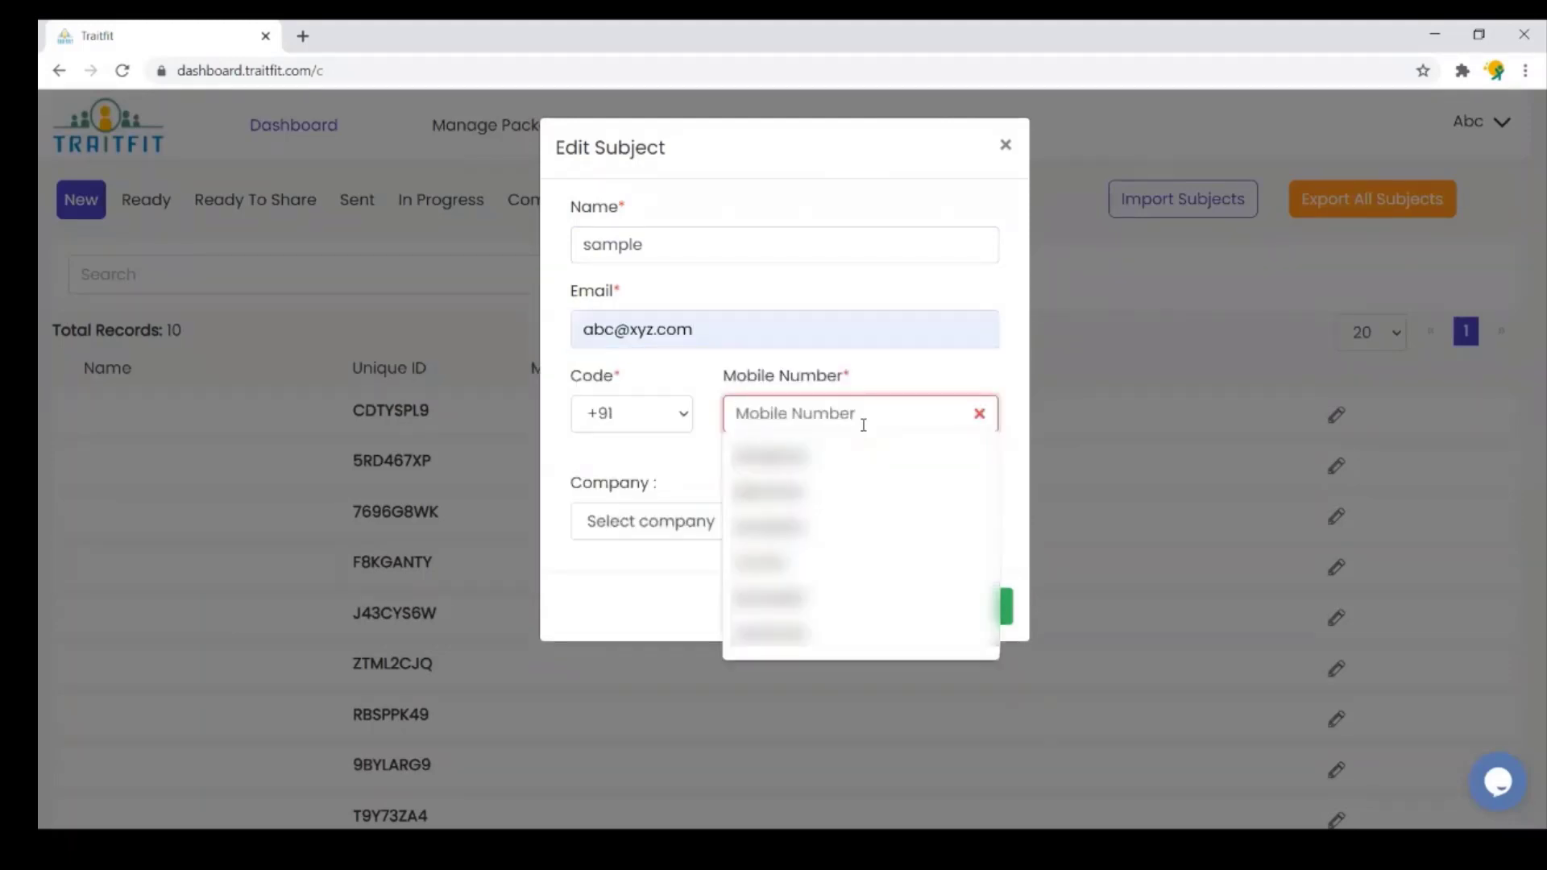
{"action": "type", "text": "1234567"}
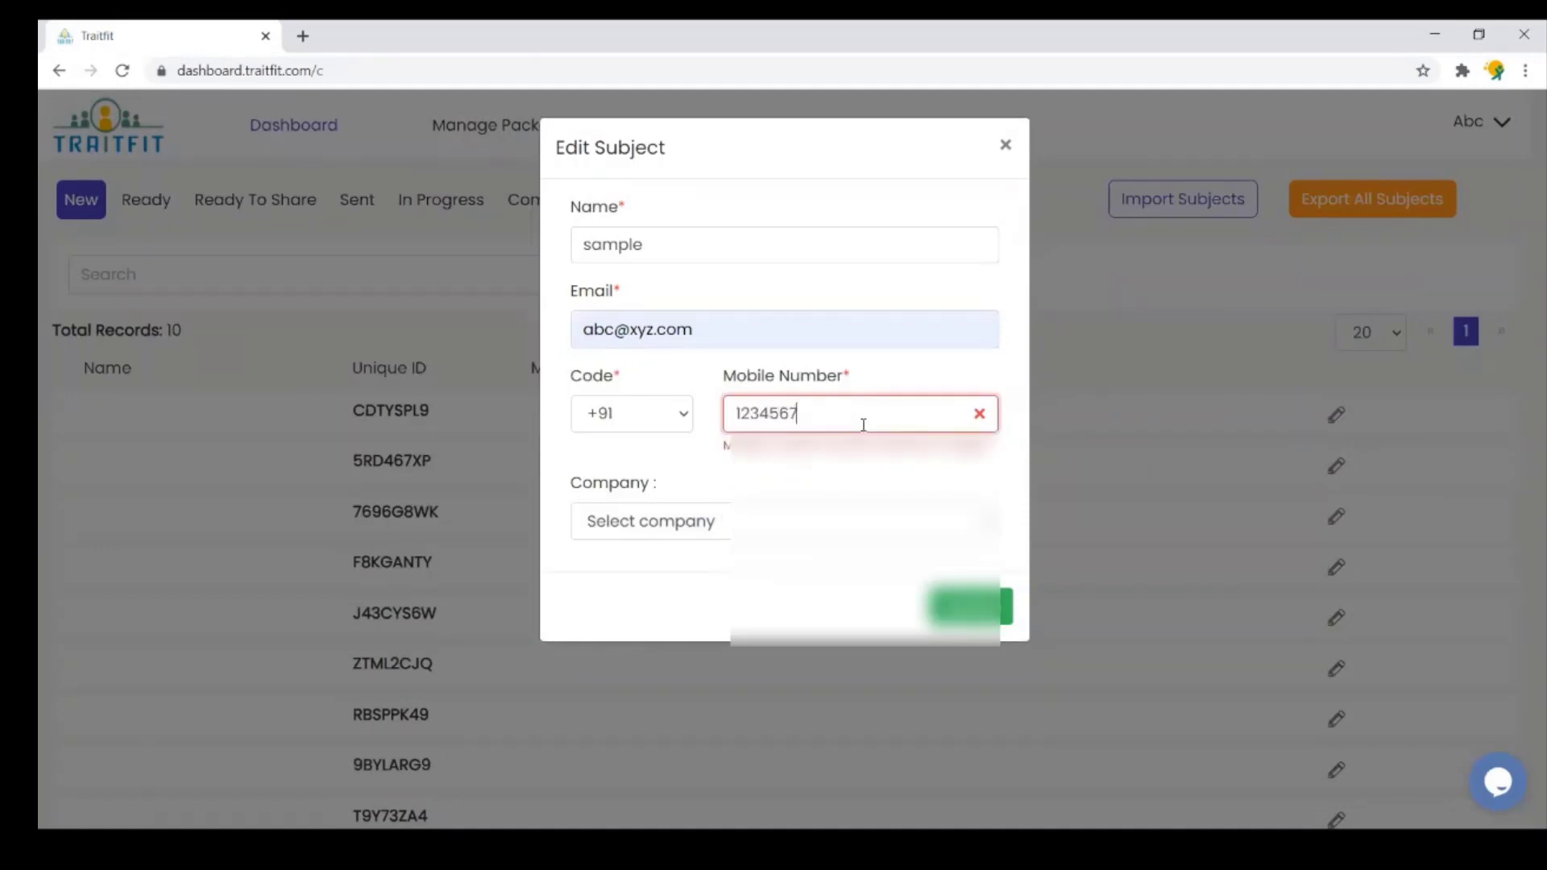
{"action": "type", "text": "890"}
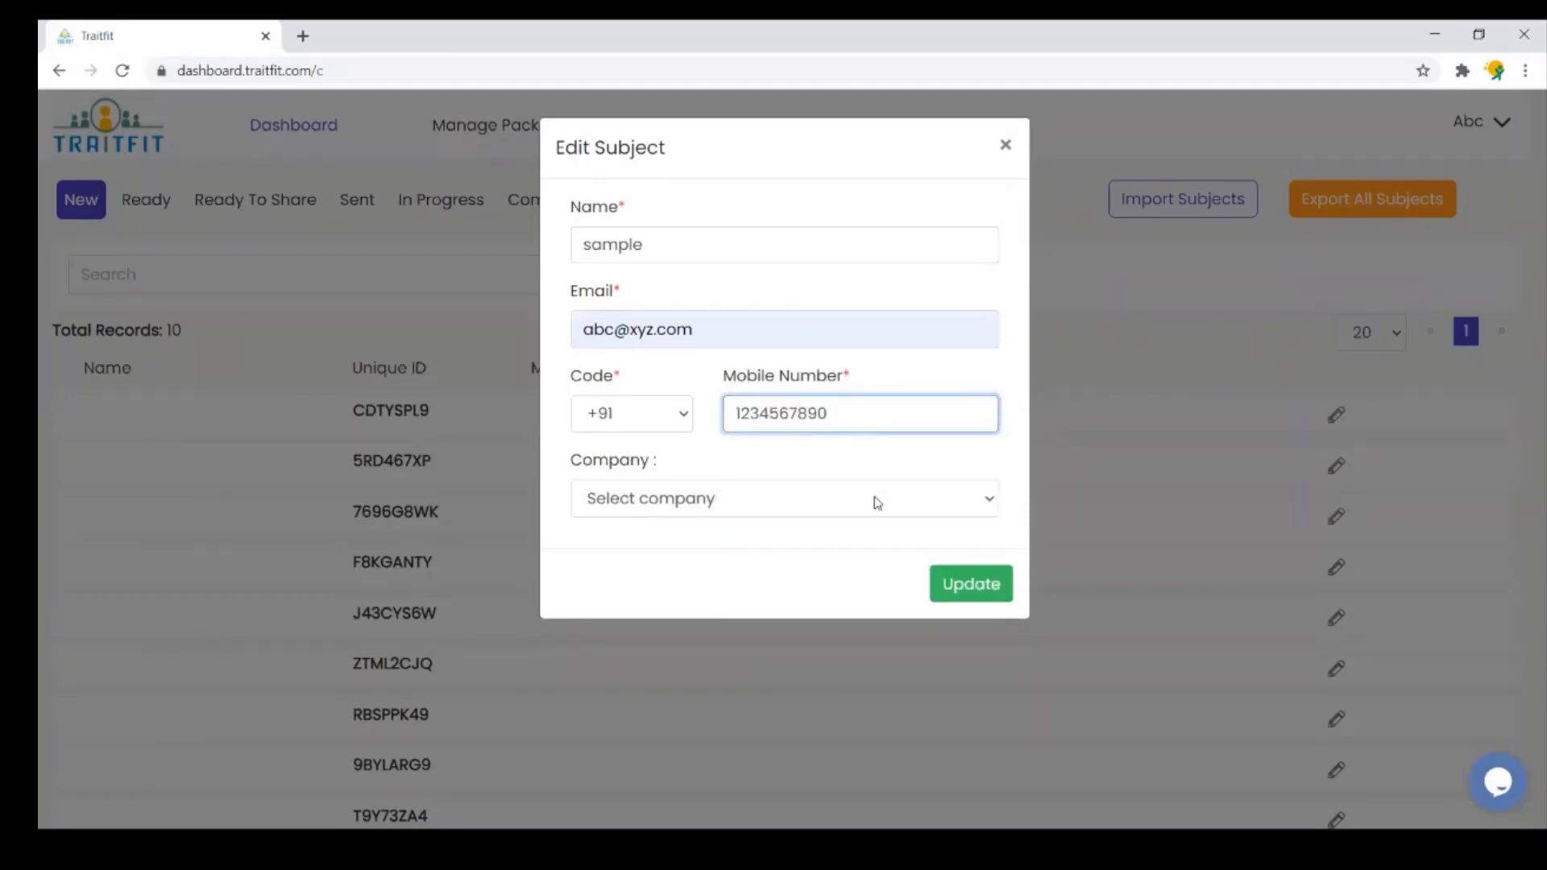
{"action": "left_click", "coordinate": [886, 524]}
{"action": "left_click", "coordinate": [888, 505]}
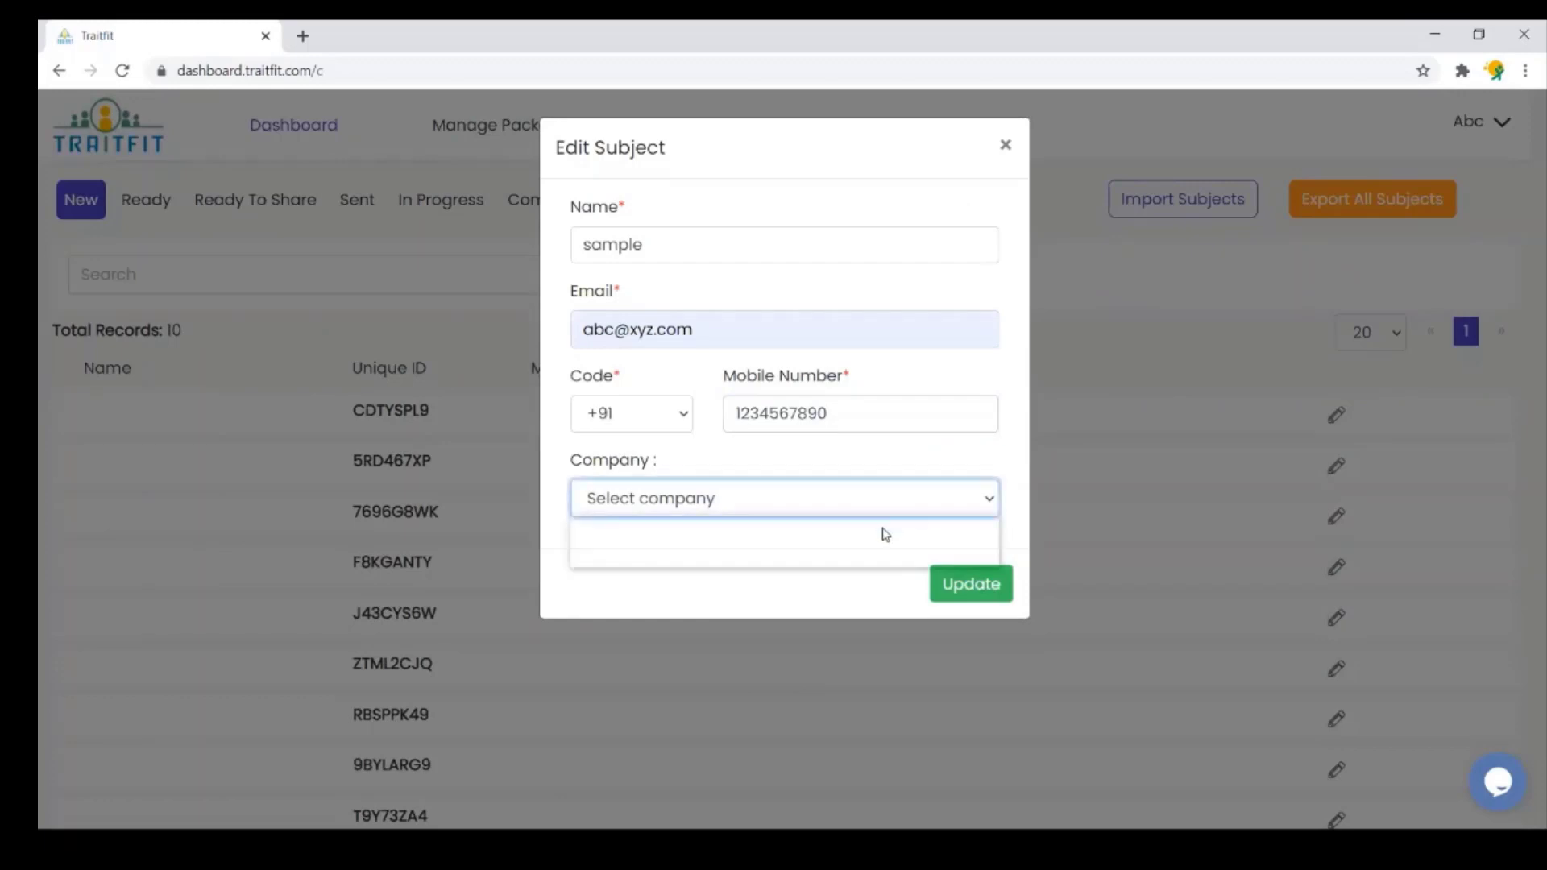
{"action": "left_click", "coordinate": [884, 564]}
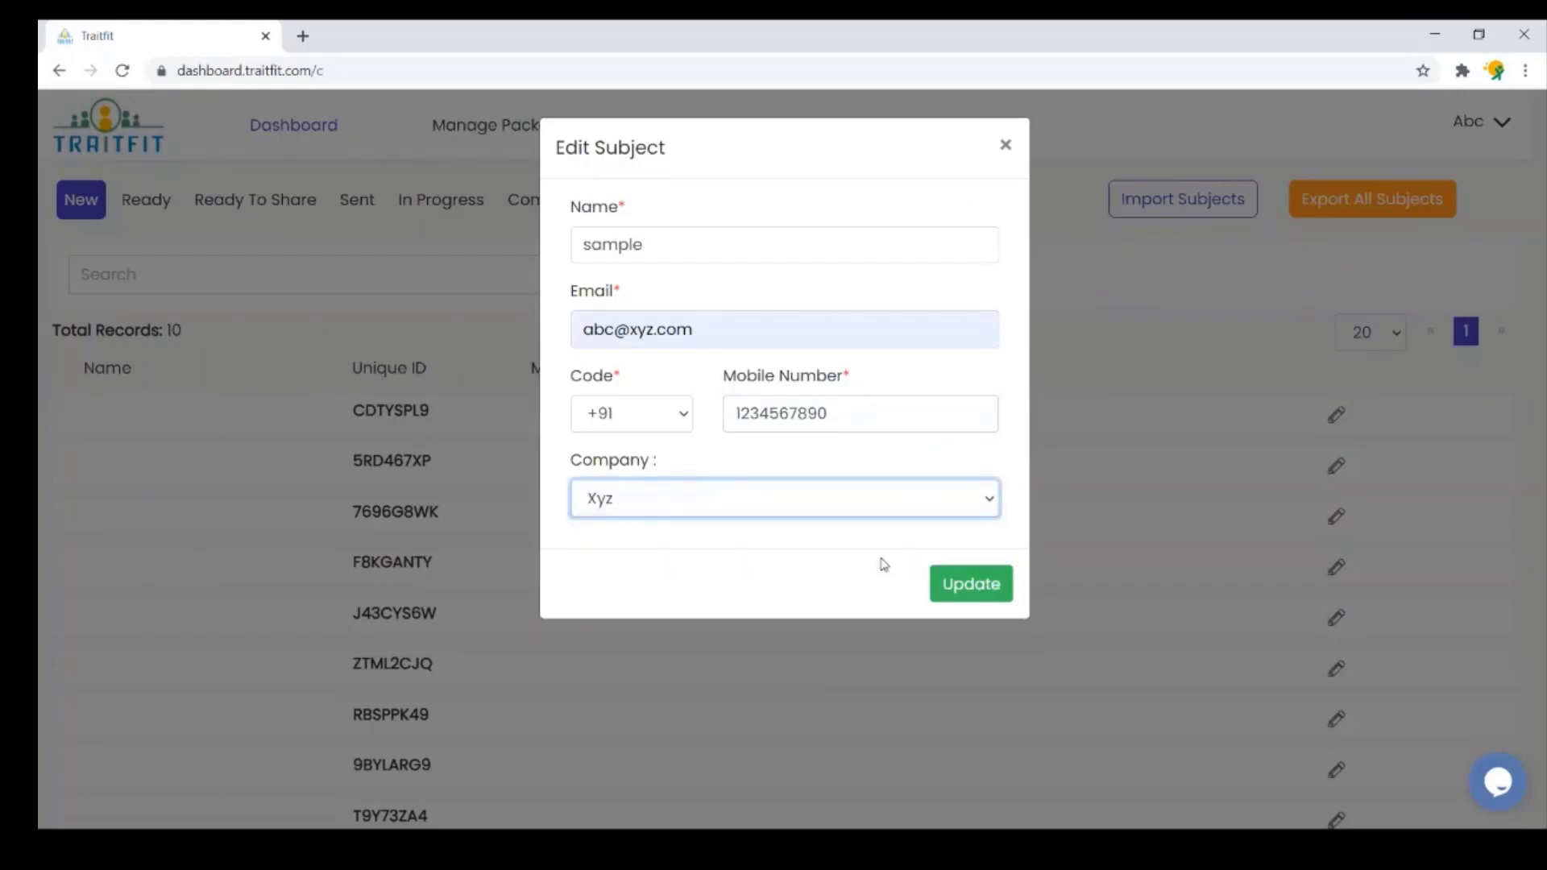
{"action": "left_click", "coordinate": [963, 586]}
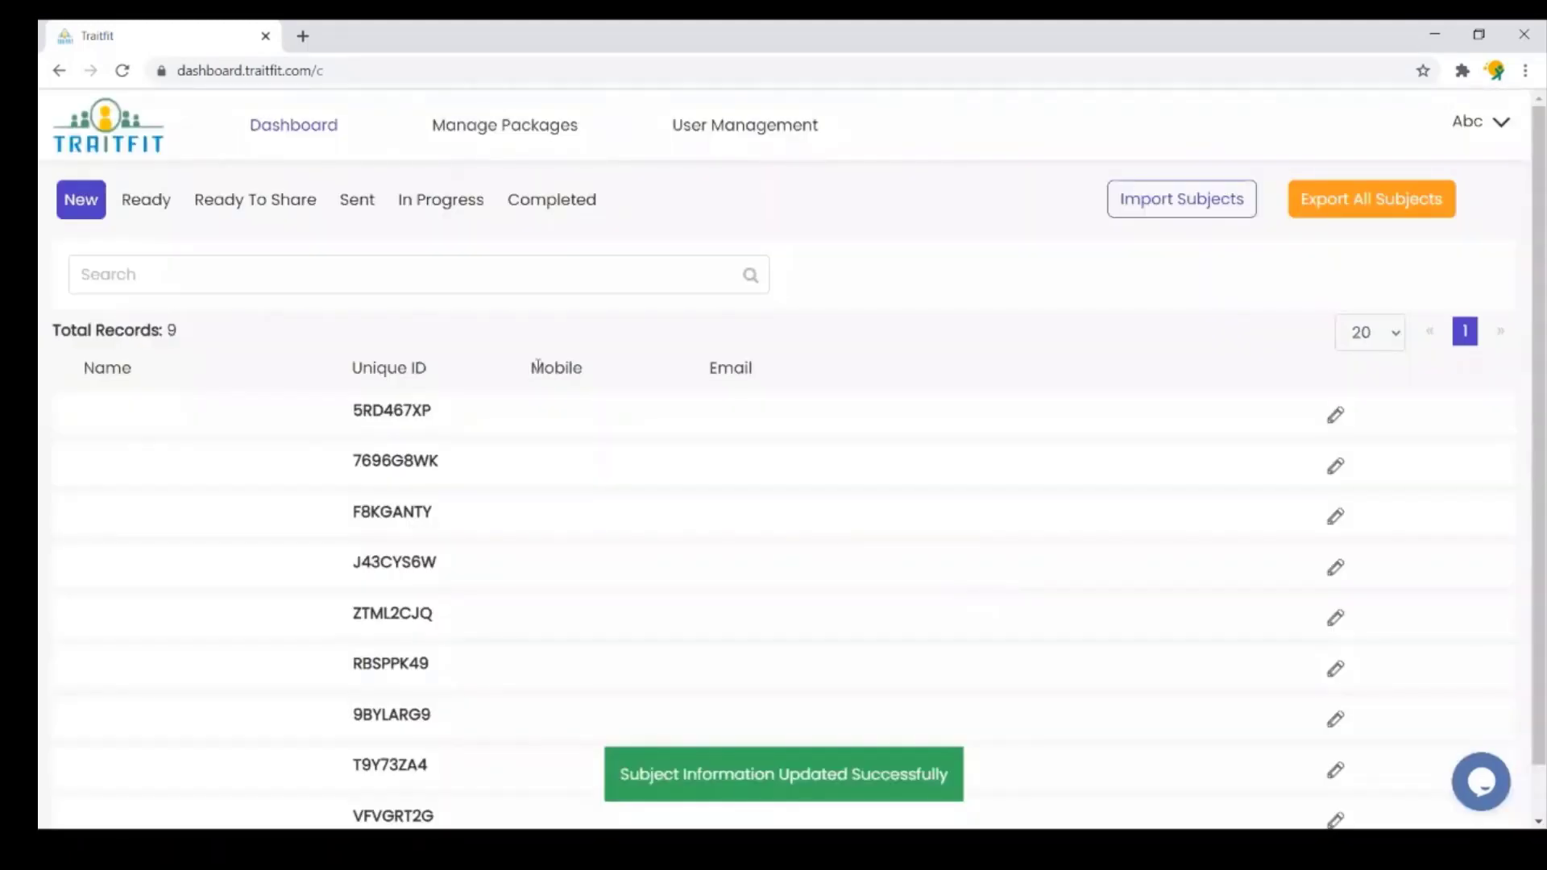
- Assign the Emotional Intelligence Test to sample from the Ready tab, then view Ready To Share
{"action": "left_click", "coordinate": [138, 202]}
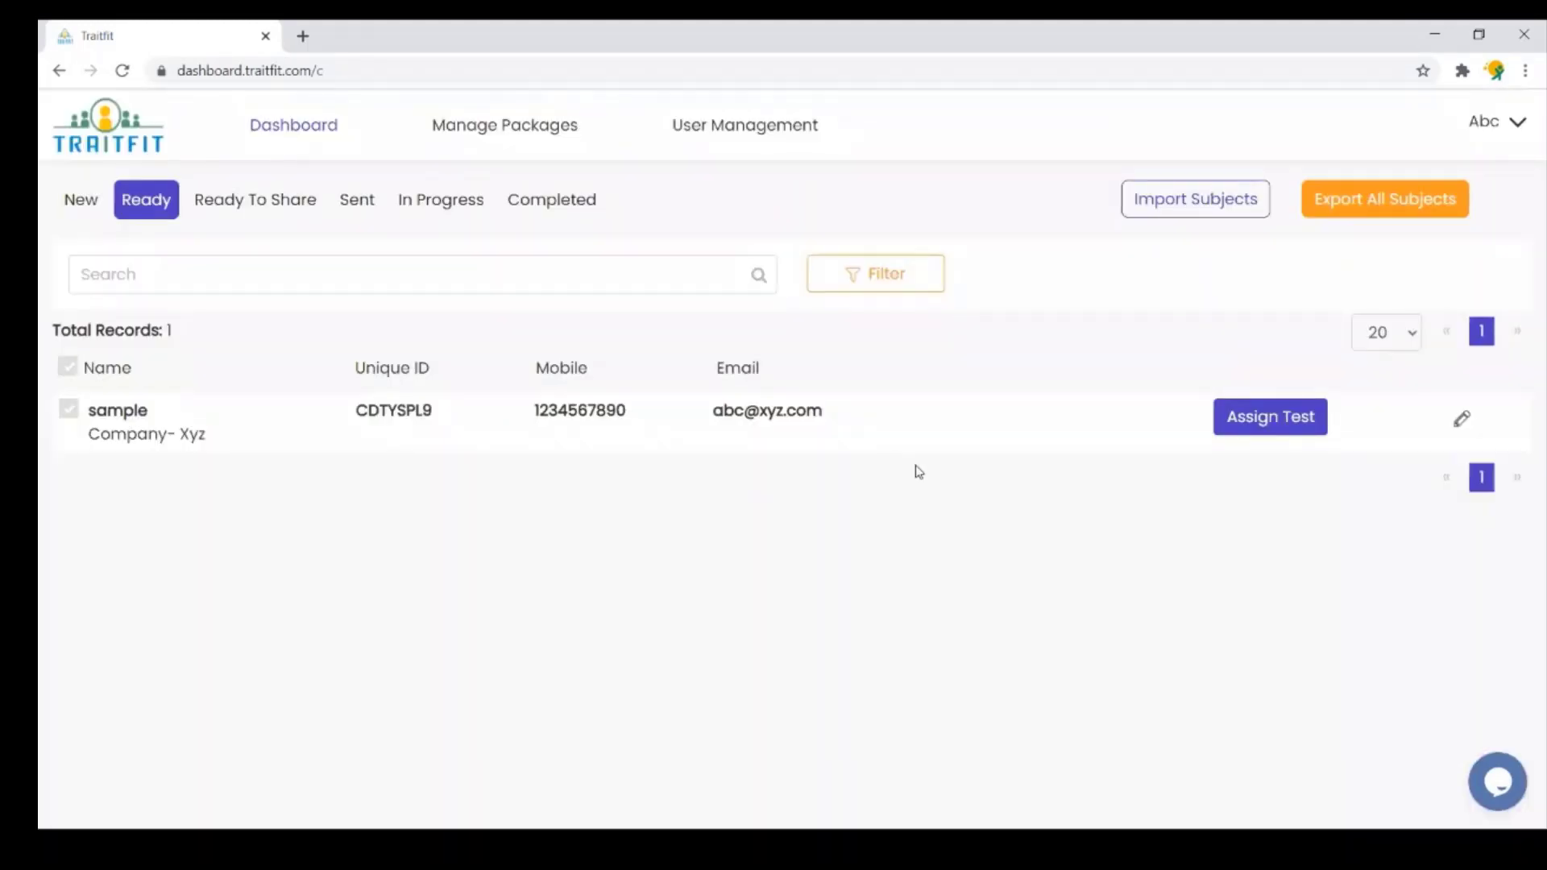
{"action": "left_click", "coordinate": [1243, 431]}
{"action": "left_click", "coordinate": [951, 210]}
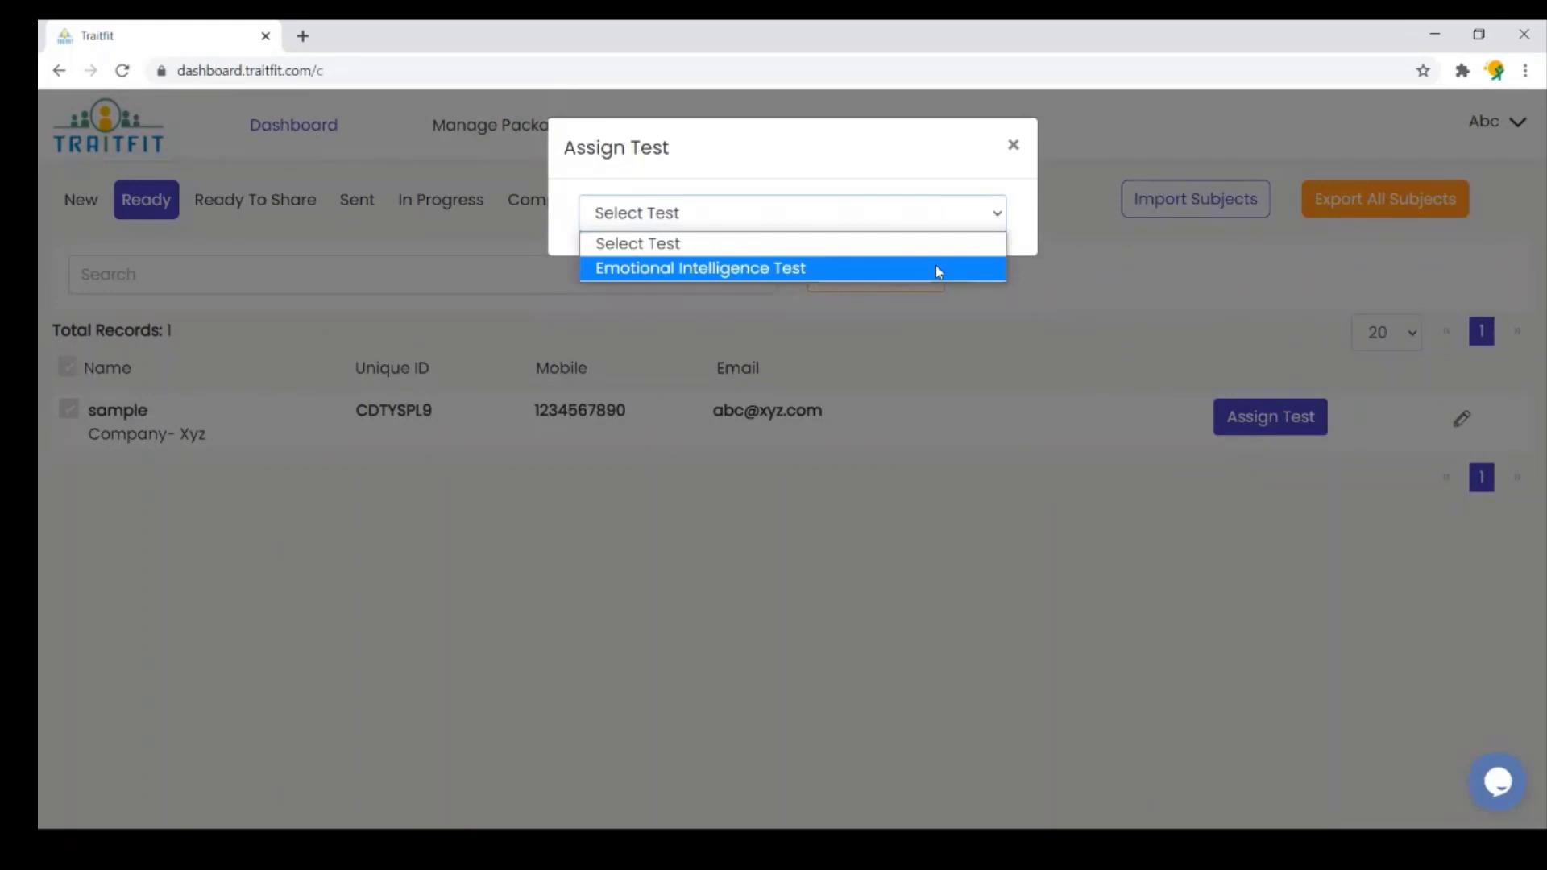
{"action": "left_click", "coordinate": [915, 272]}
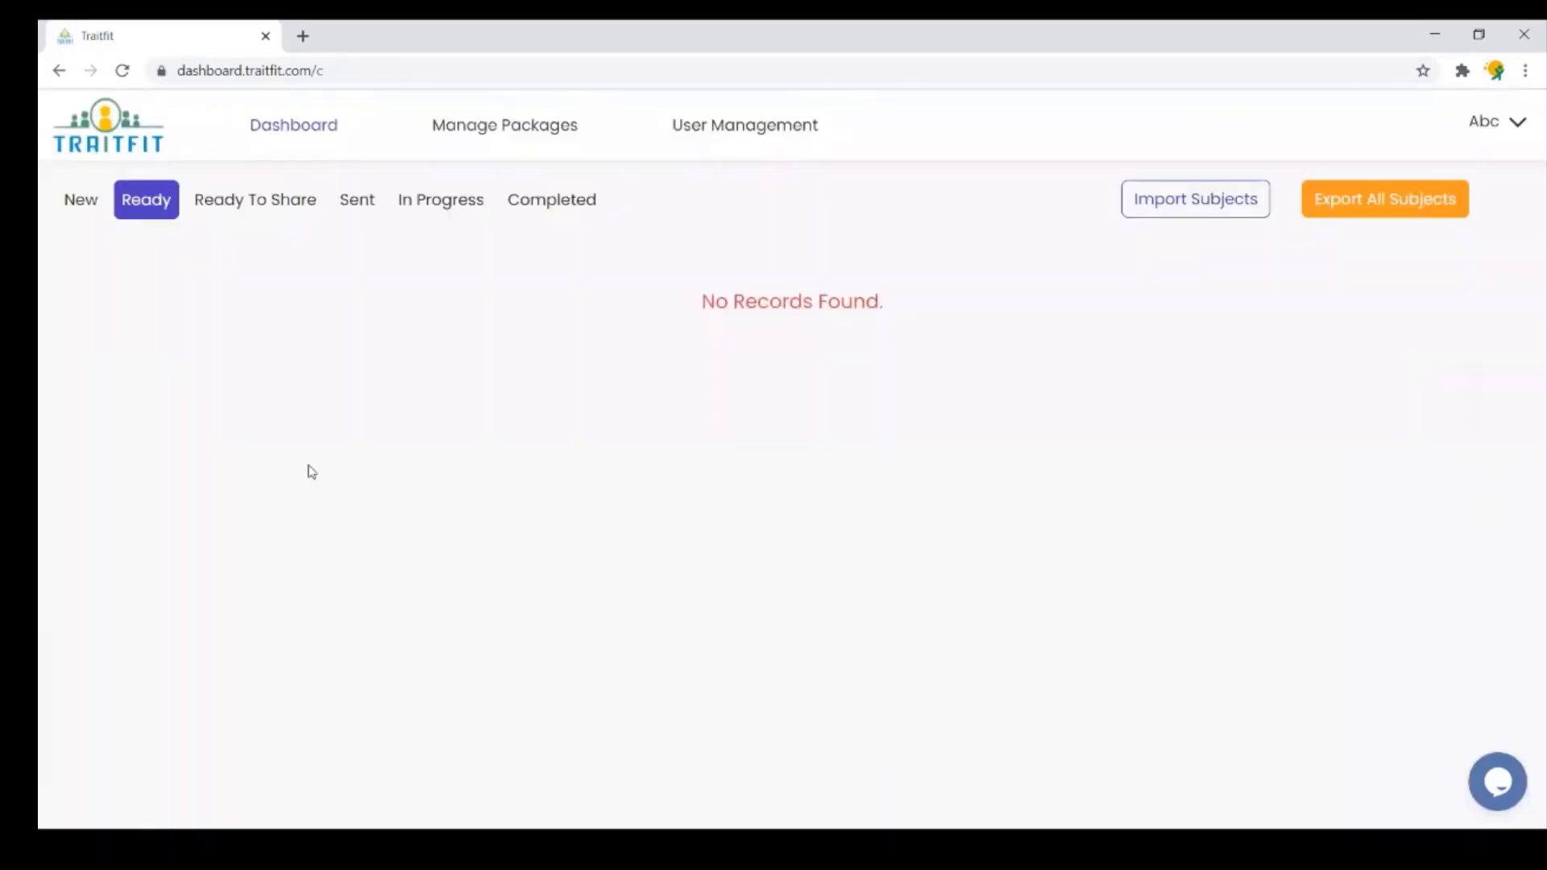
{"action": "left_click", "coordinate": [282, 207]}
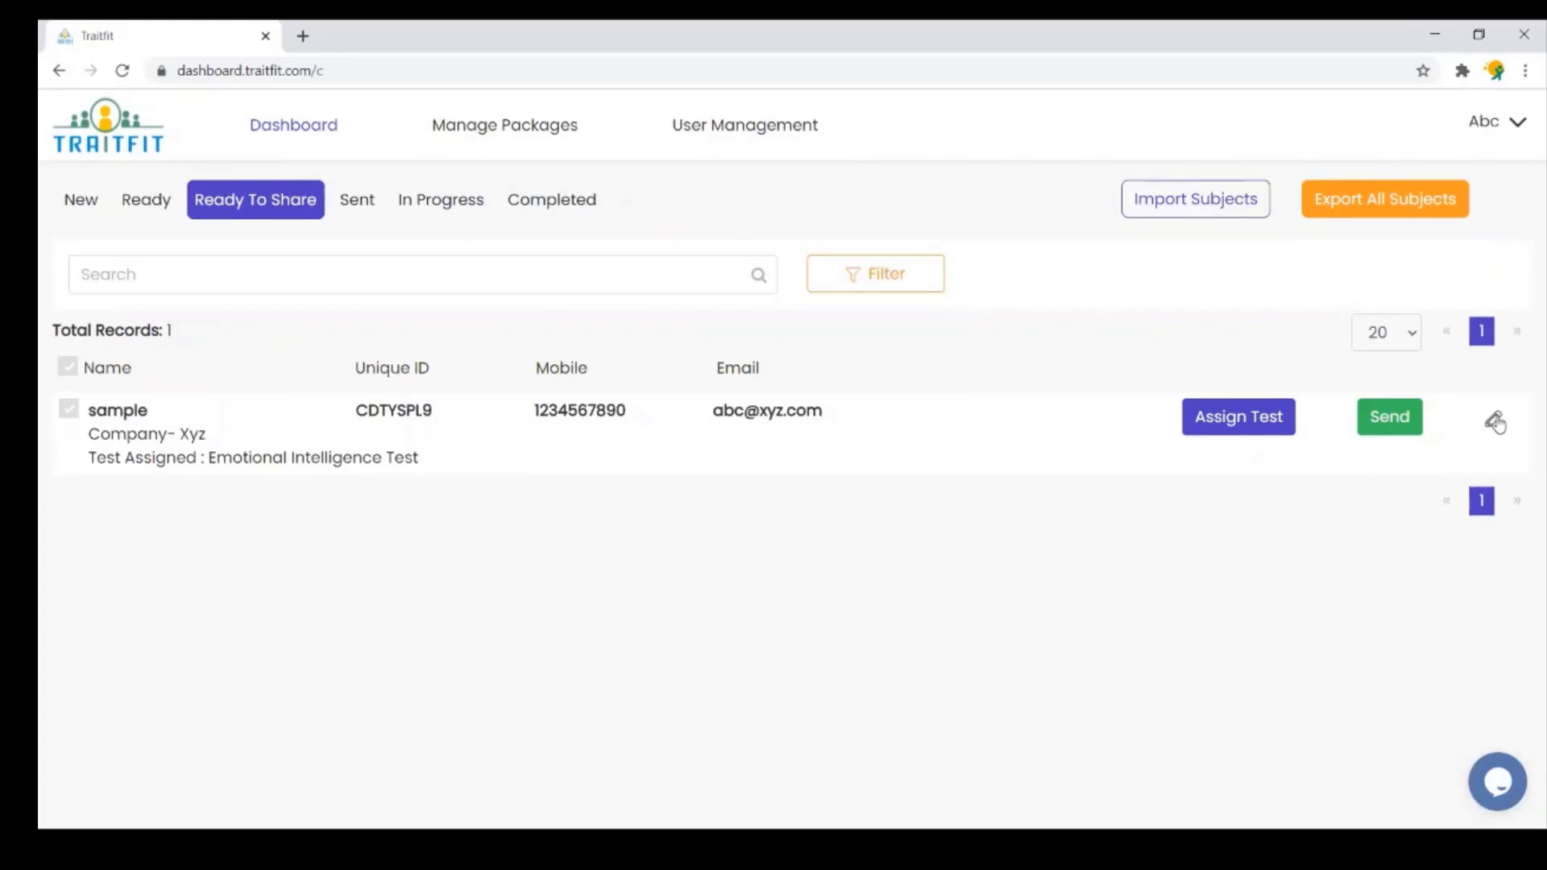
- Send sample's test by EMAIL, then check the In Progress, Completed and Sent lists
{"action": "left_click", "coordinate": [1391, 427]}
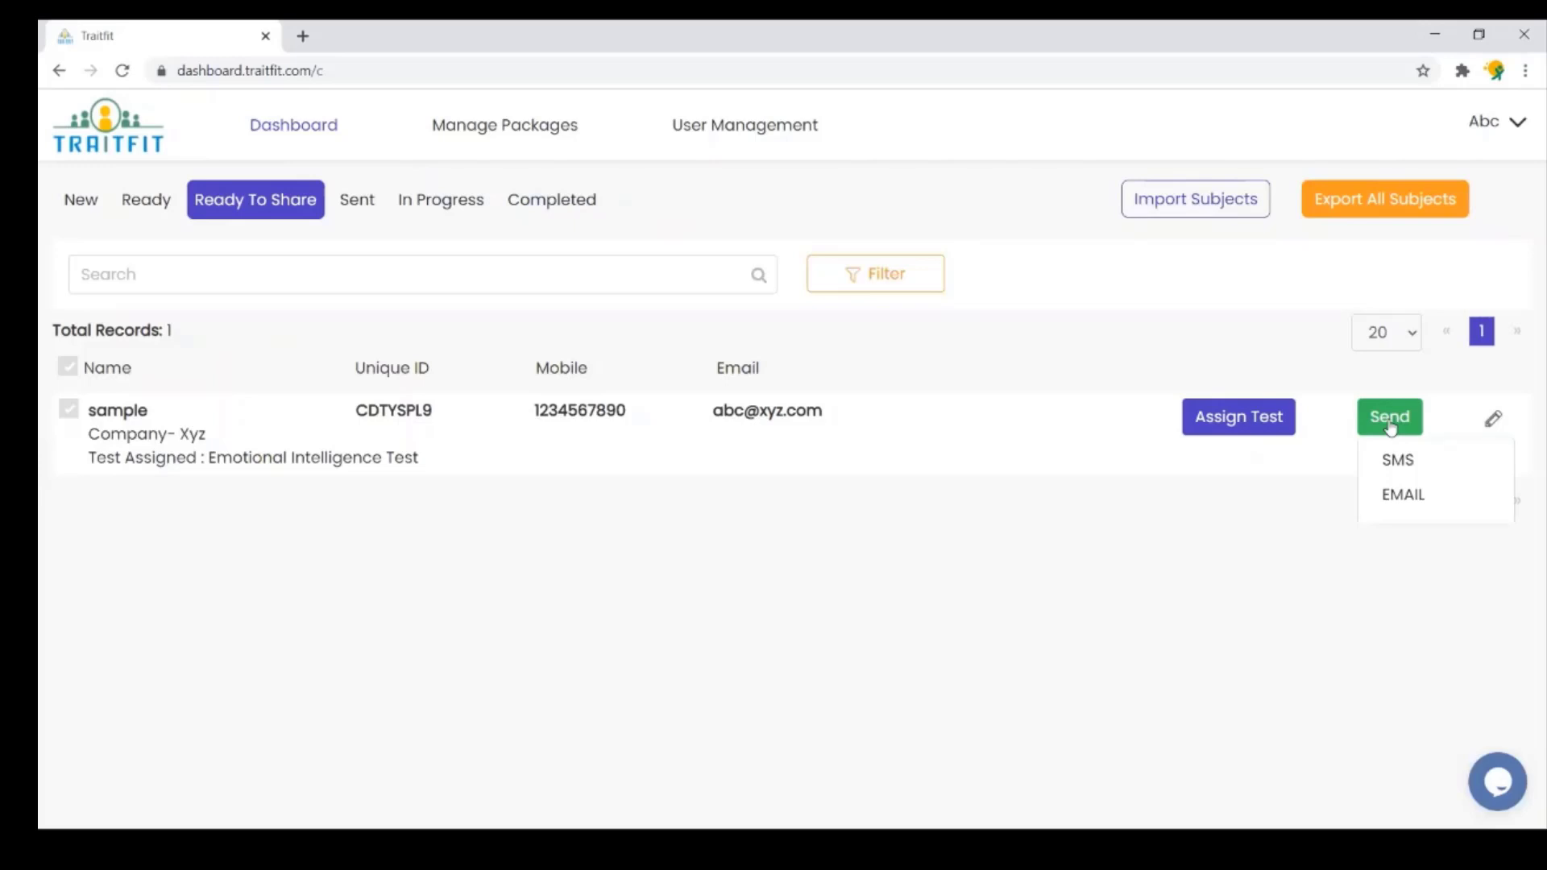
{"action": "left_click", "coordinate": [1406, 497]}
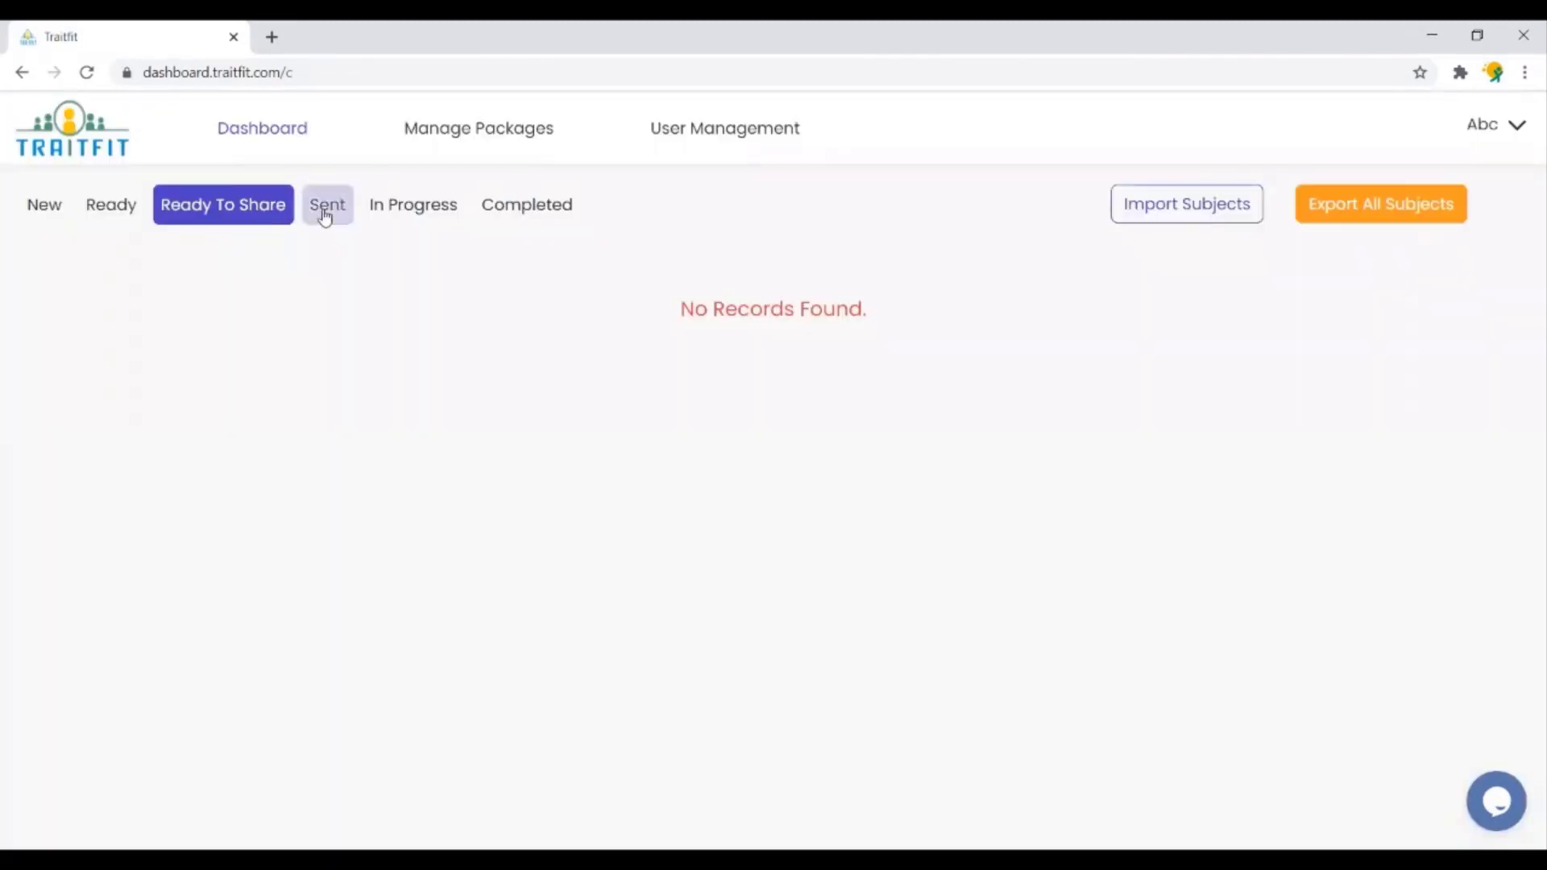
{"action": "left_click", "coordinate": [325, 211]}
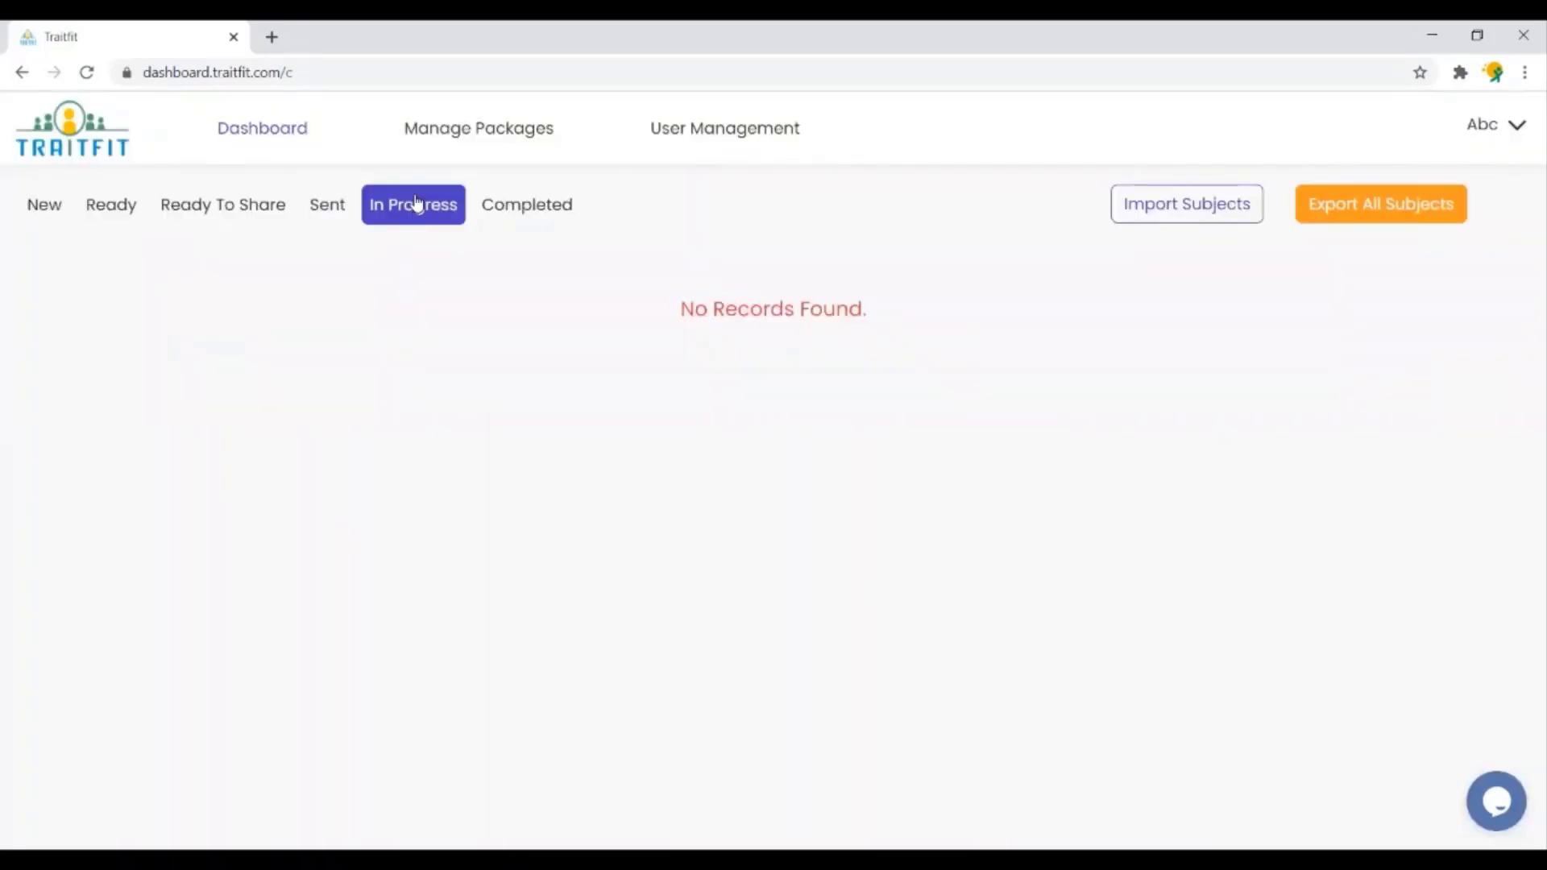
{"action": "left_click", "coordinate": [563, 198]}
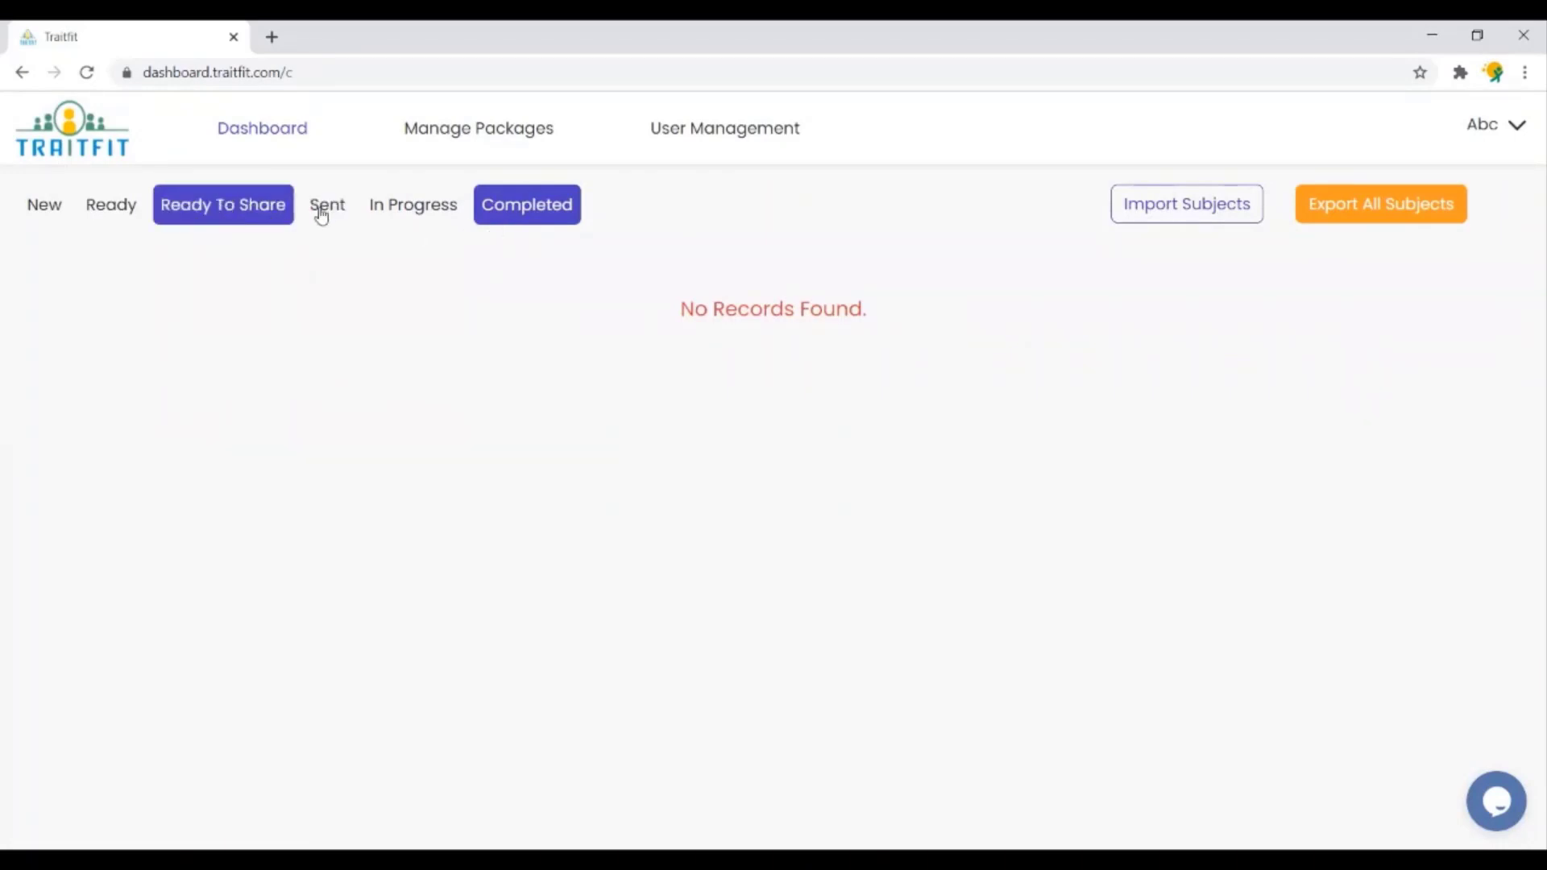
{"action": "left_click", "coordinate": [322, 212]}
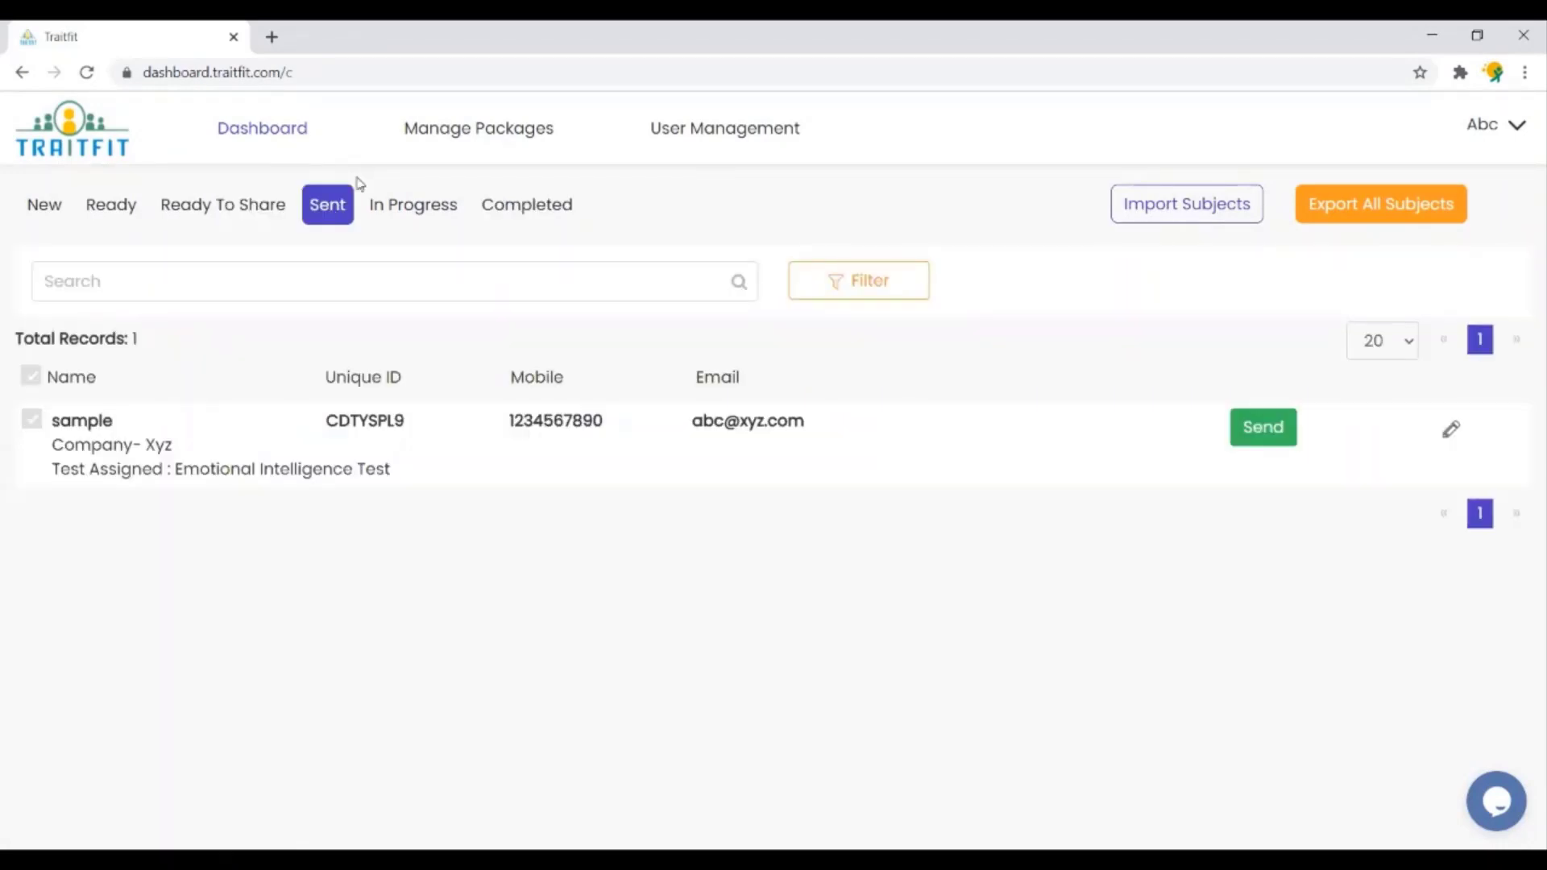